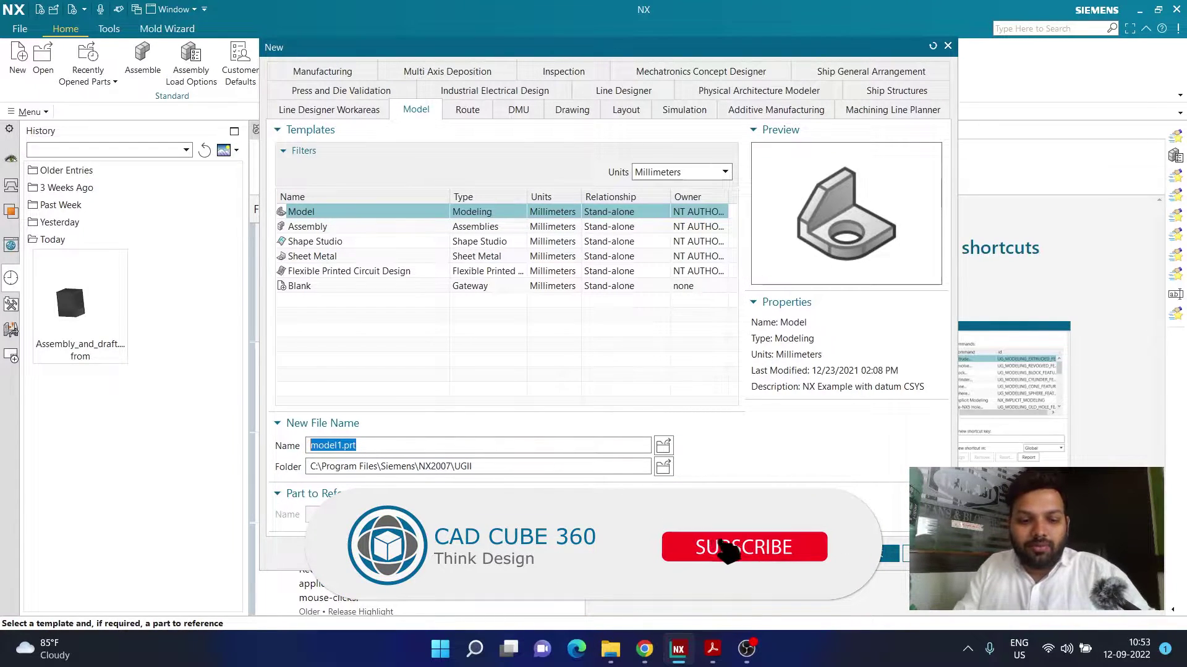
- Name the new millimetre Model part 'engage and retract'
text(ena)
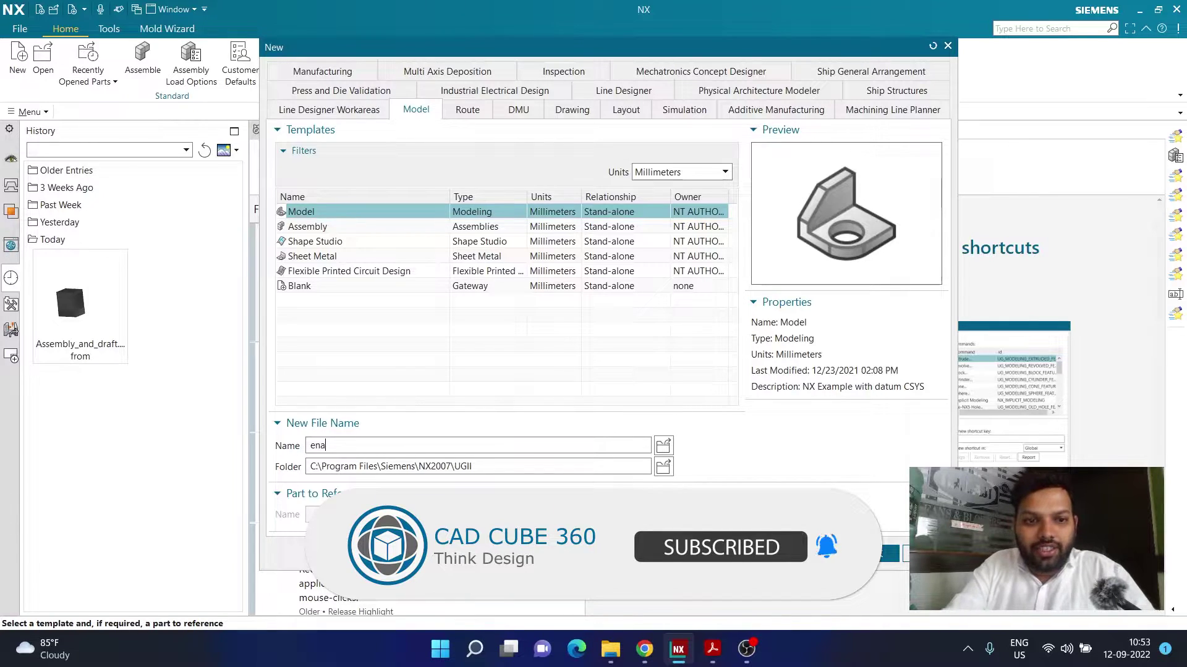
key(BackSpace)
key(BackSpace)
text(ngage and retract)
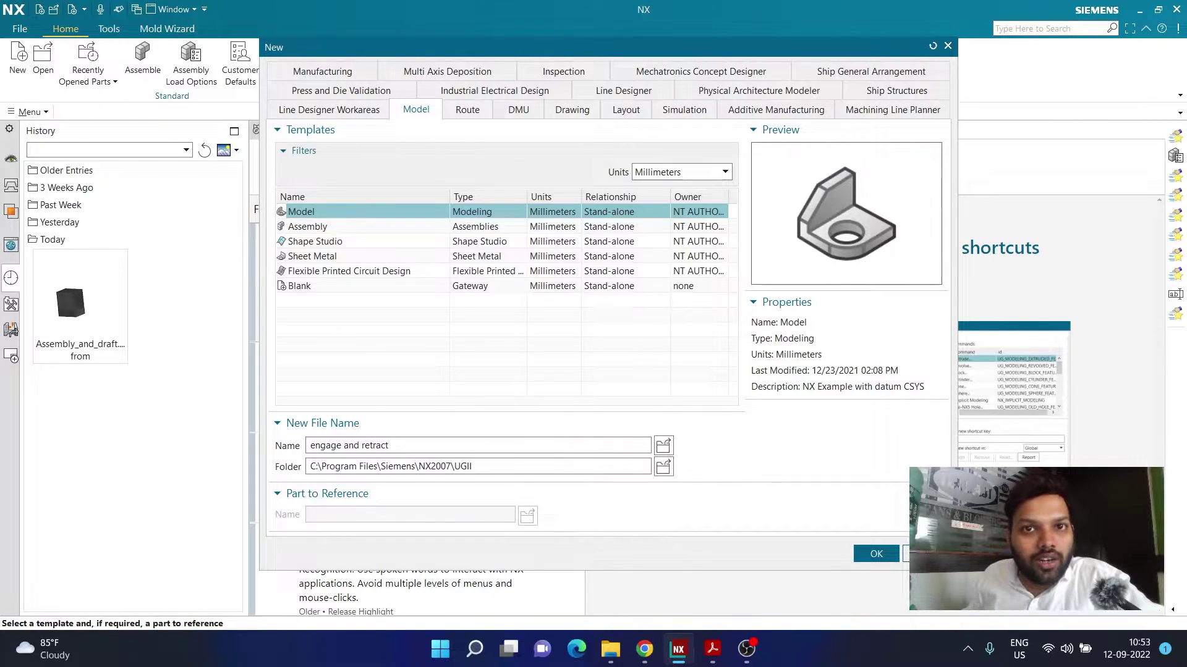
key(ctrl+shift+Left)
key(ctrl+shift+Left)
key(ctrl+shift+Left)
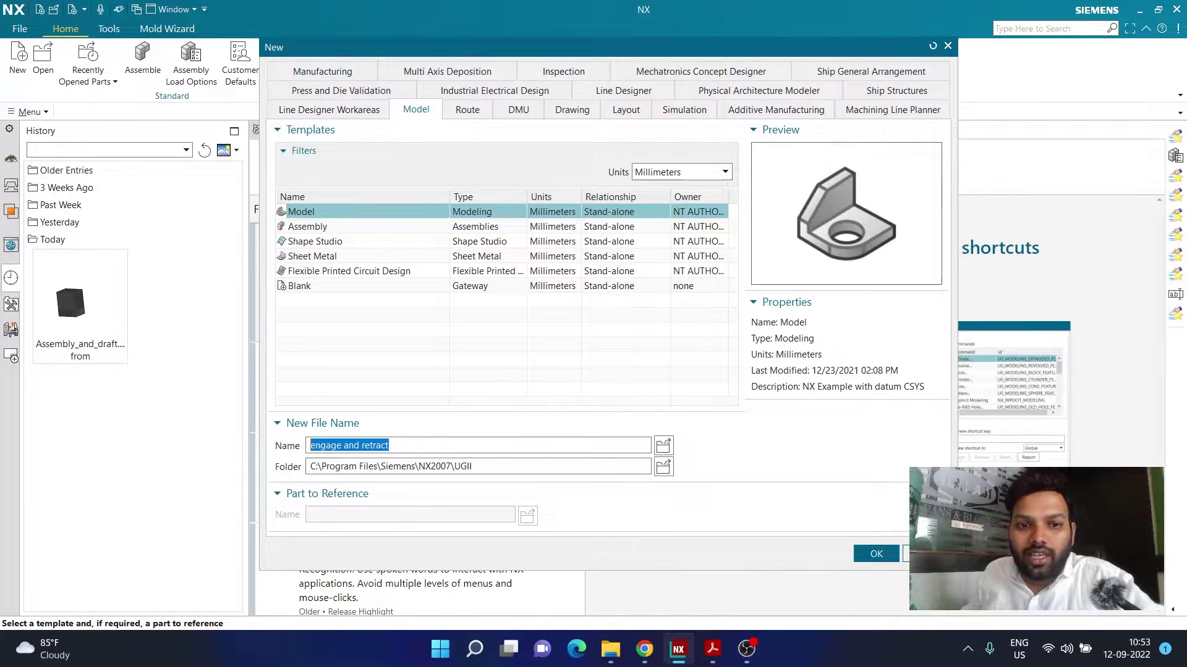
key(End)
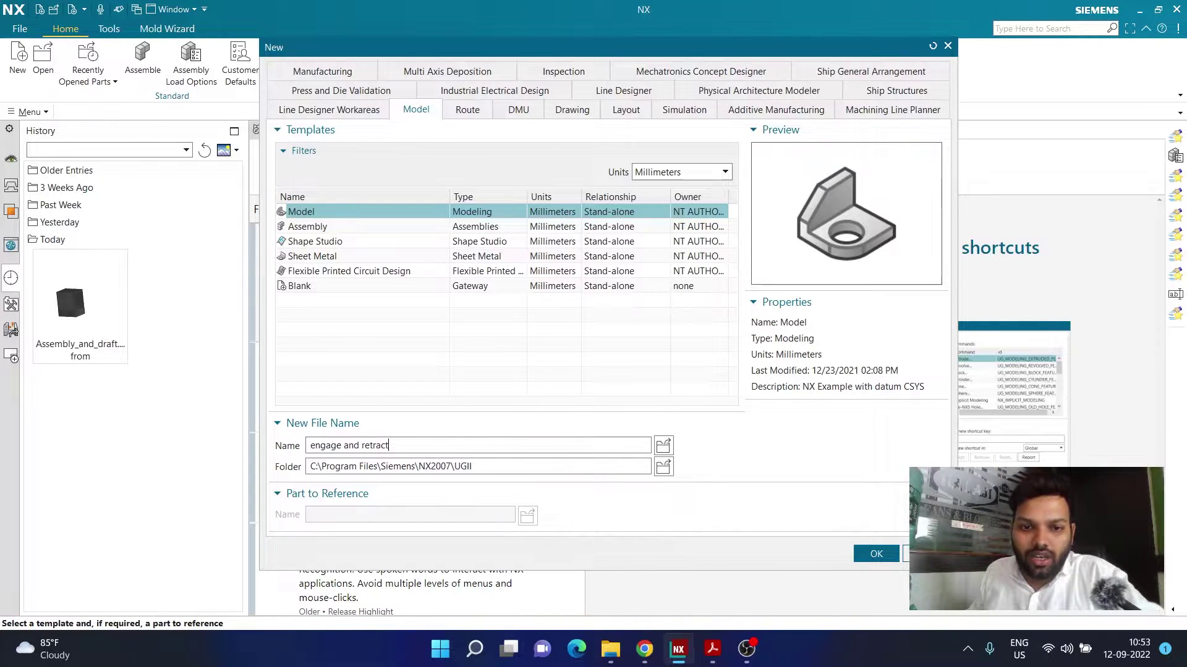
- Set the save folder to the D:\ drive and create the part
click(664, 467)
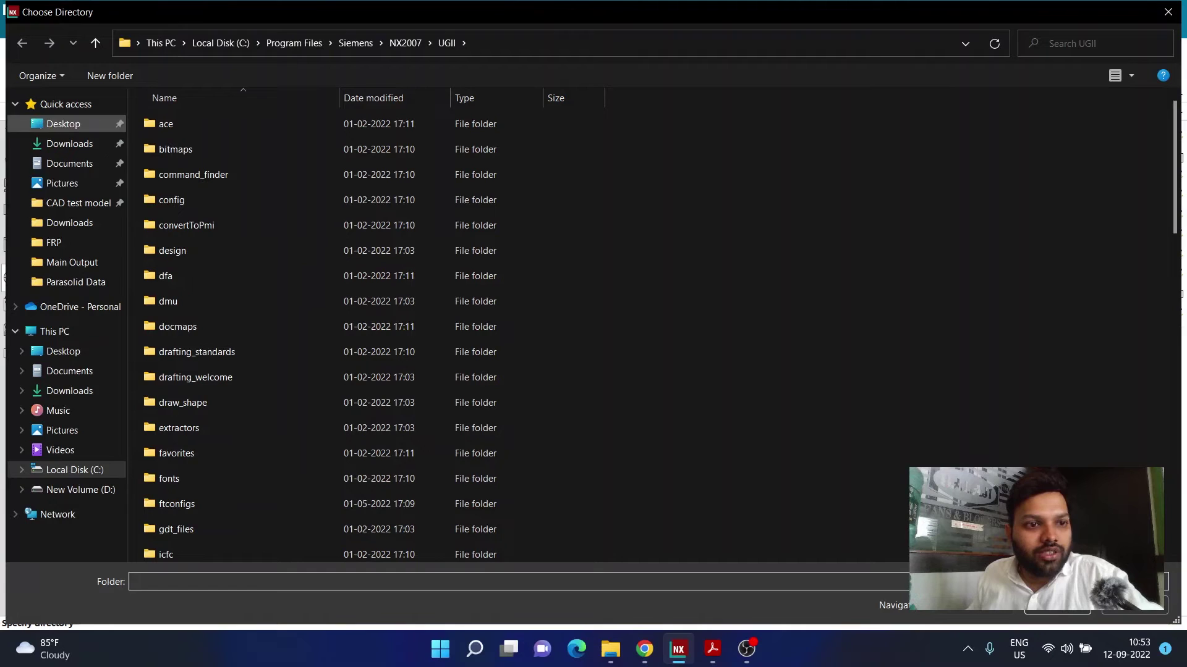
click(81, 489)
key(Return)
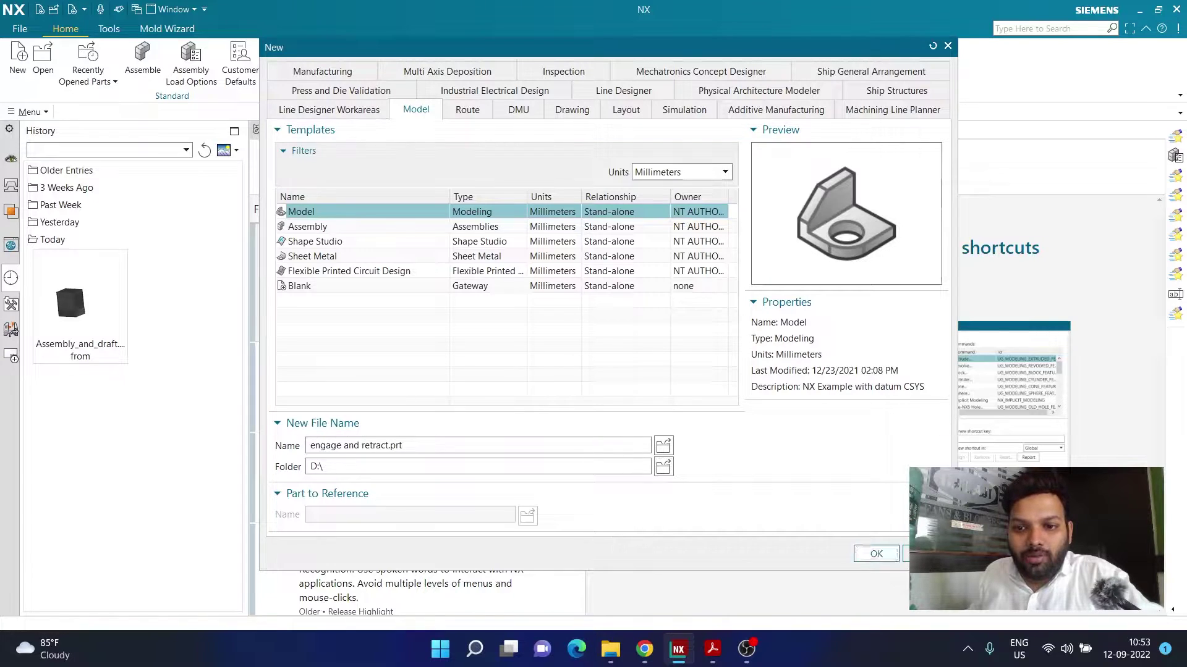
key(Return)
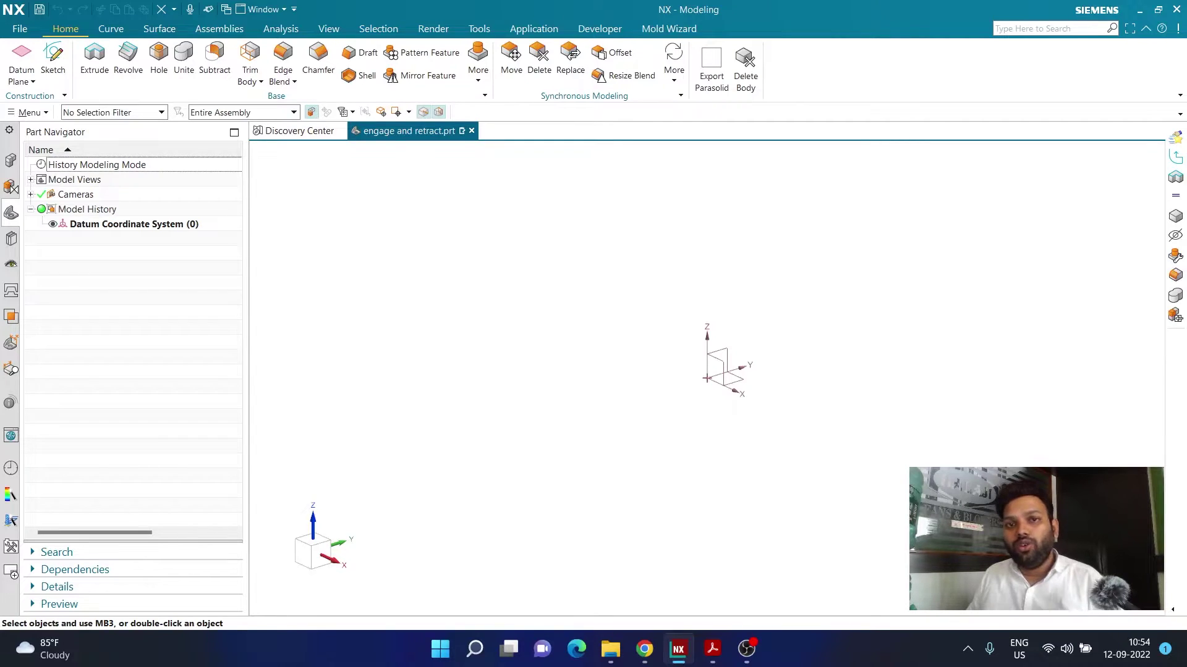
click(19, 29)
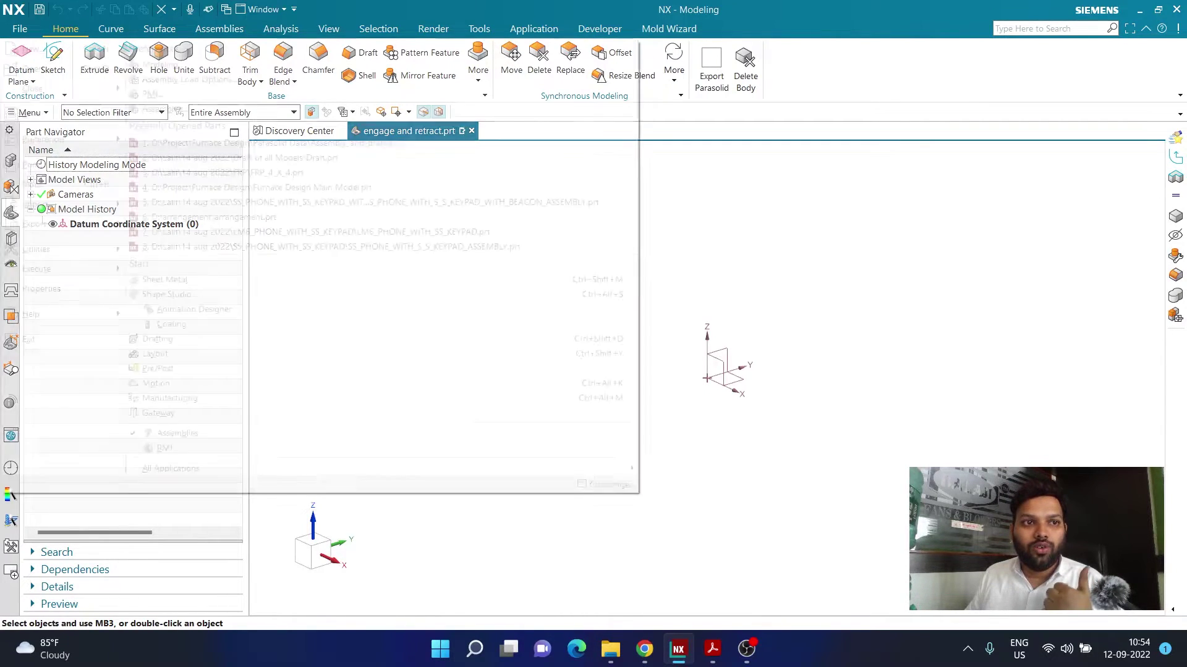
mouse_move(62, 249)
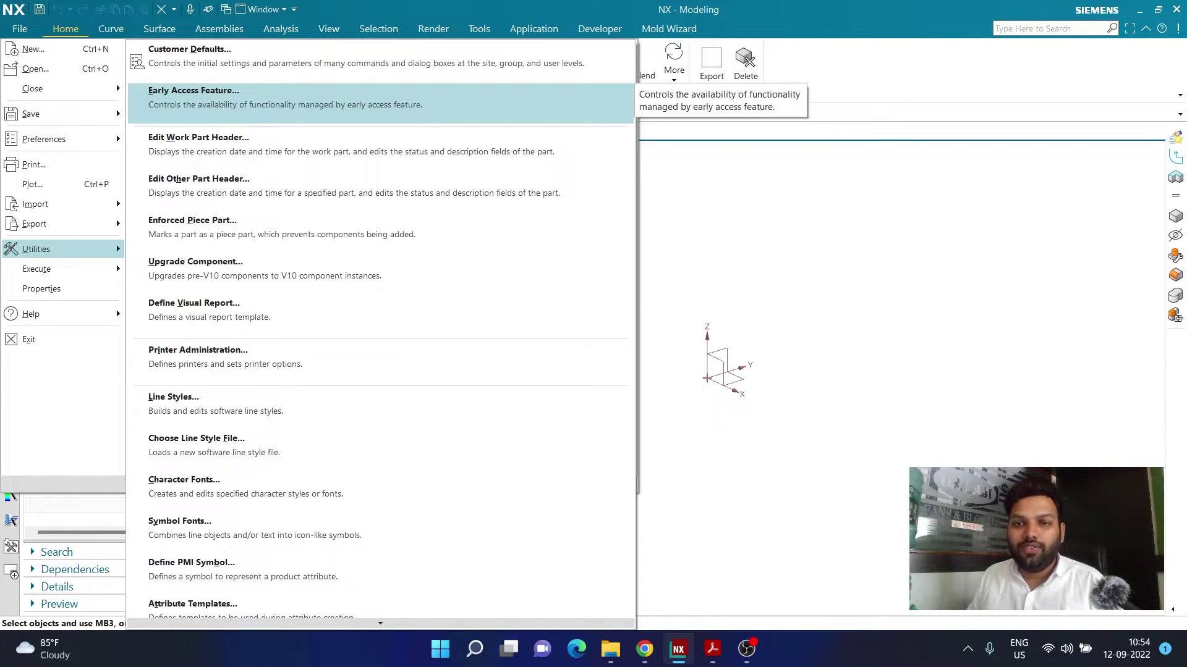
click(346, 111)
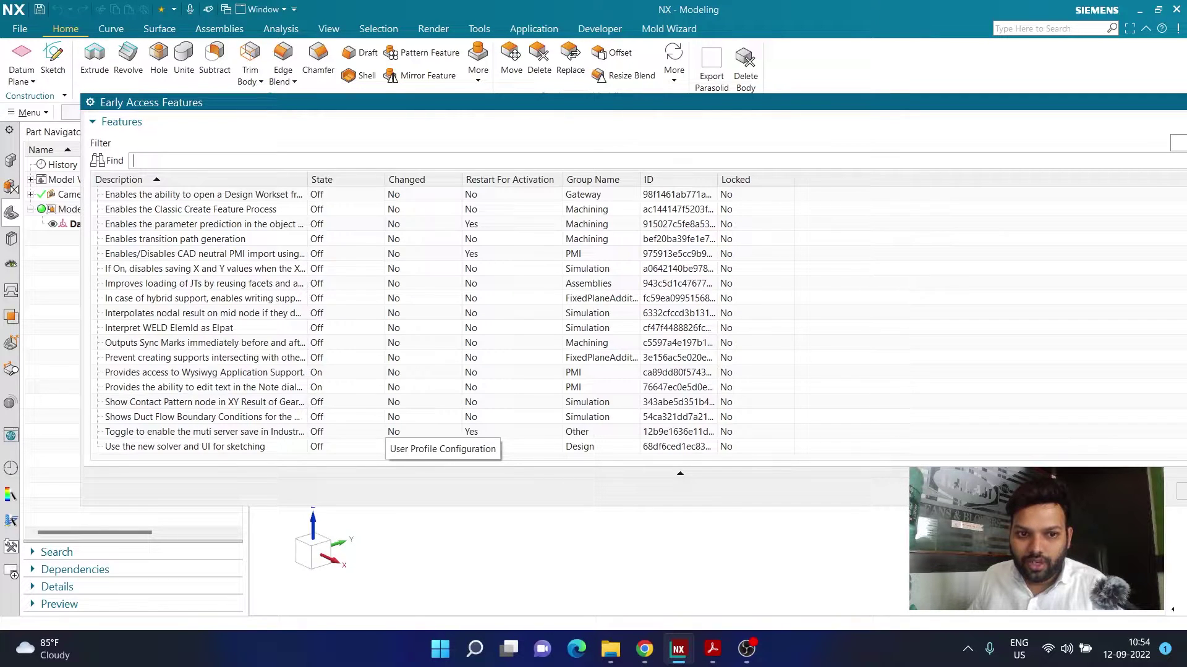
click(316, 446)
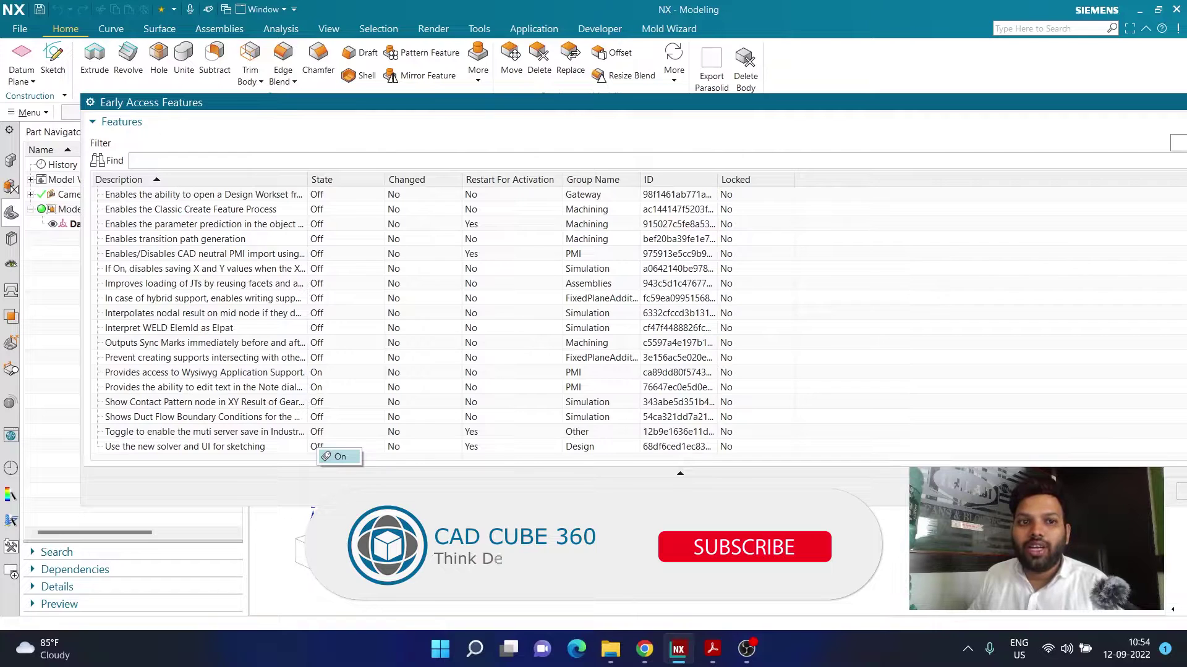
key(Escape)
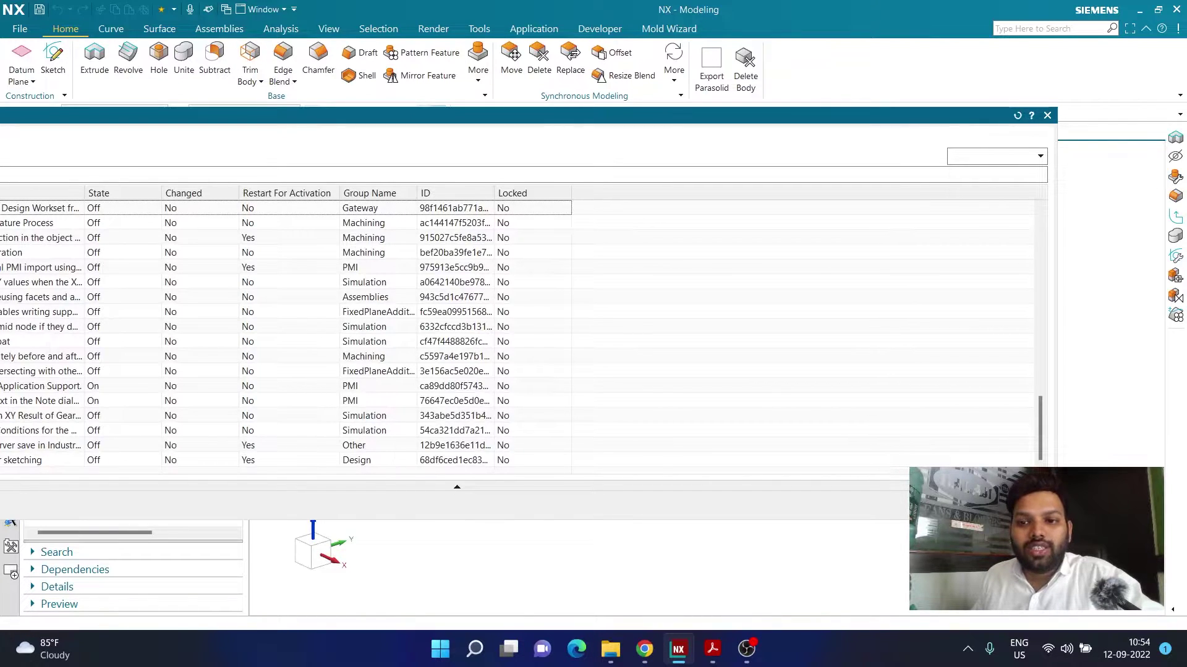
key(Escape)
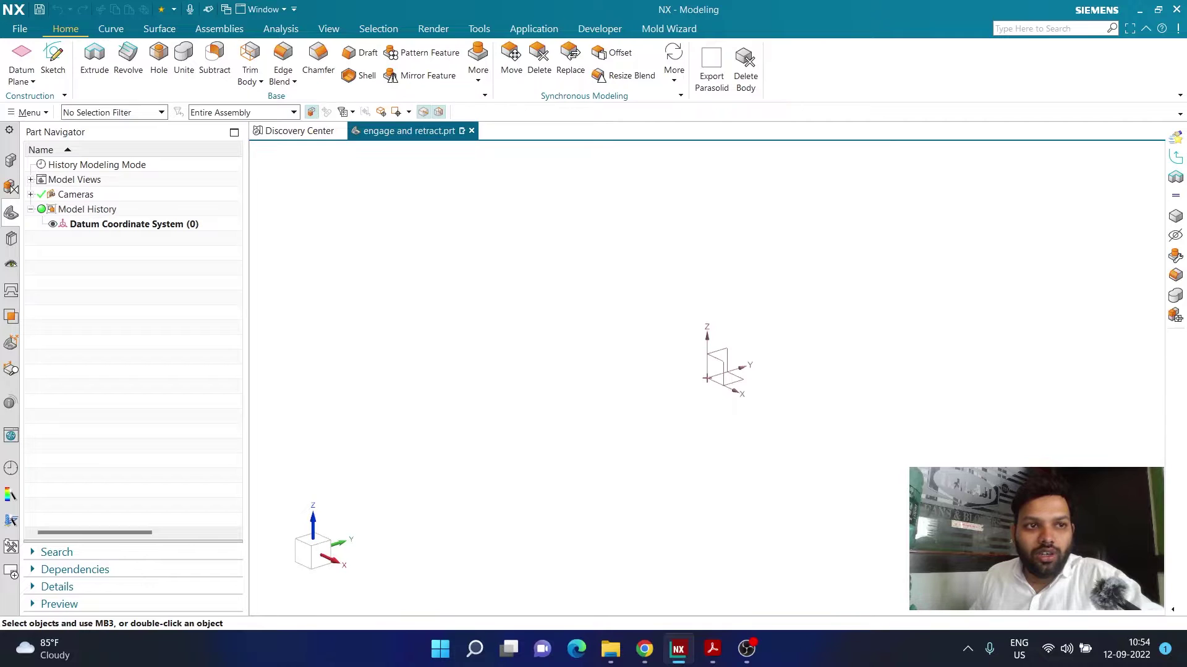
- Sketch on the XY plane an arc of radius 413.6 right of the origin
click(53, 58)
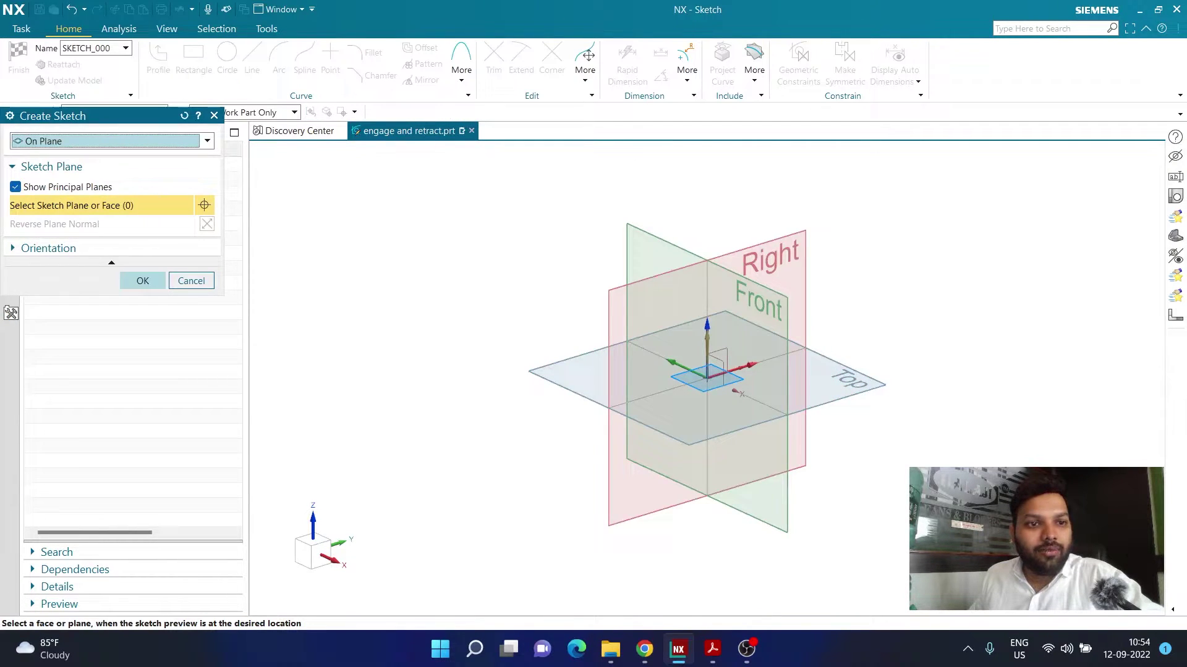
key(Return)
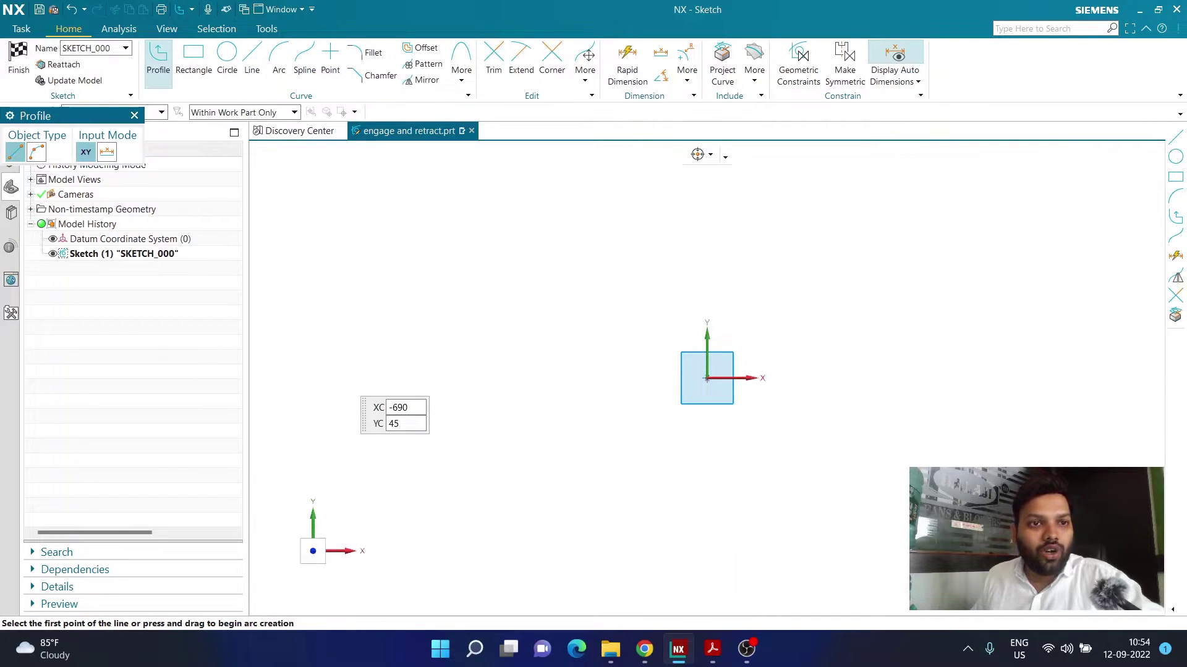
click(278, 62)
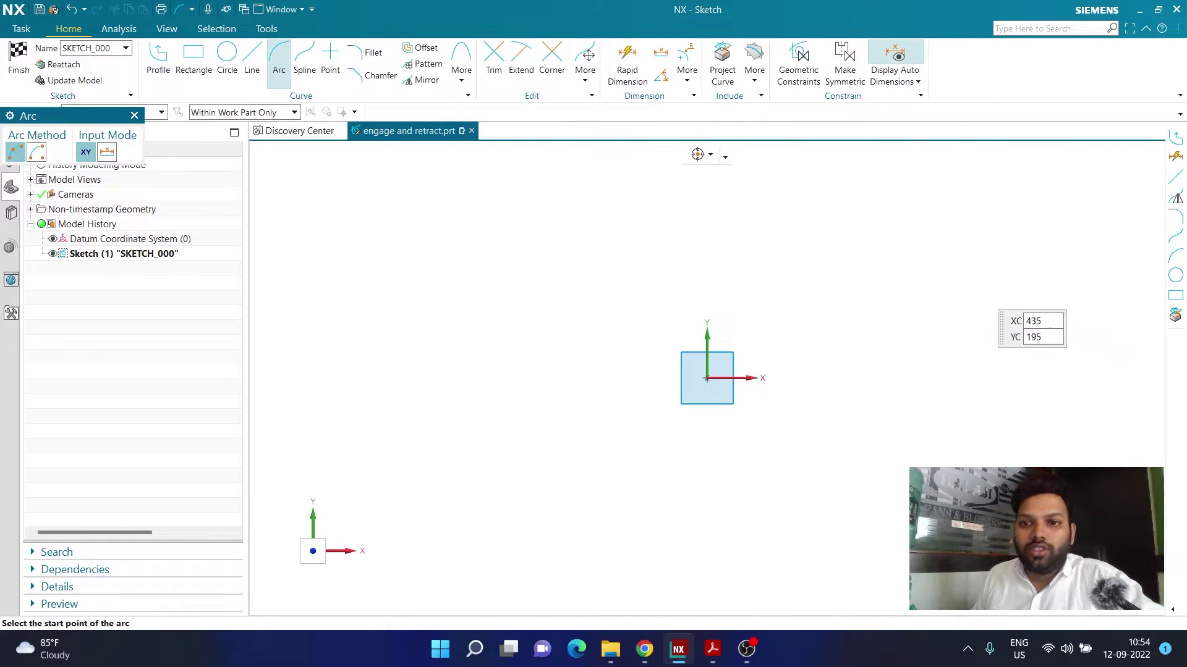
click(925, 293)
click(903, 469)
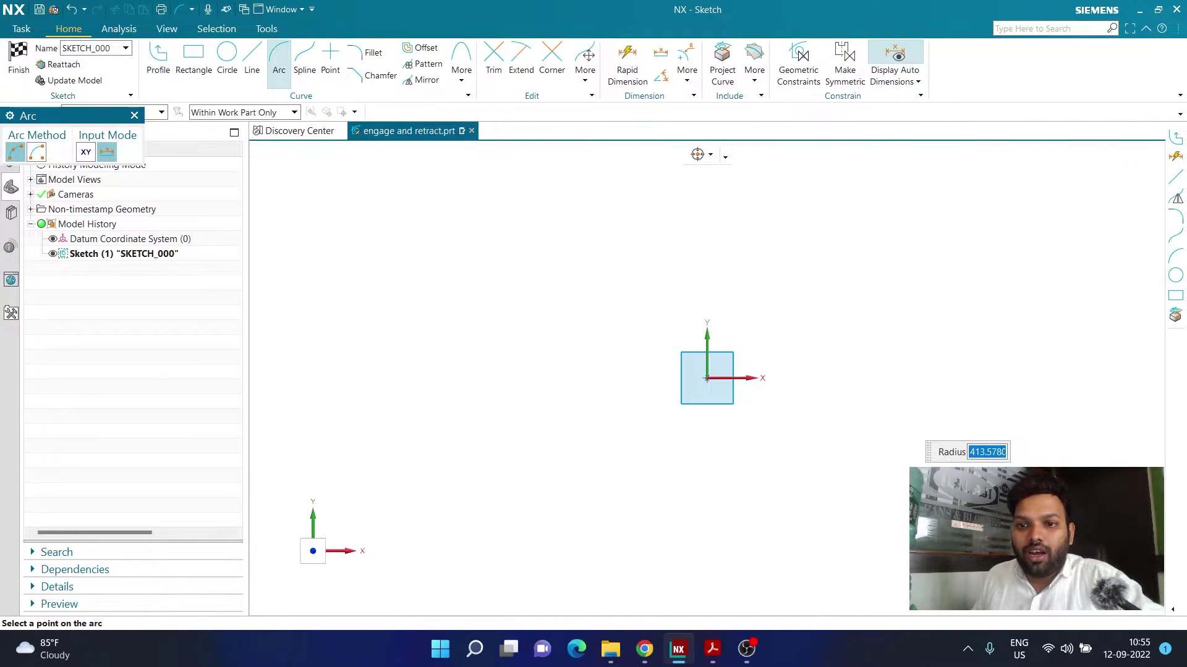
click(883, 395)
key(Escape)
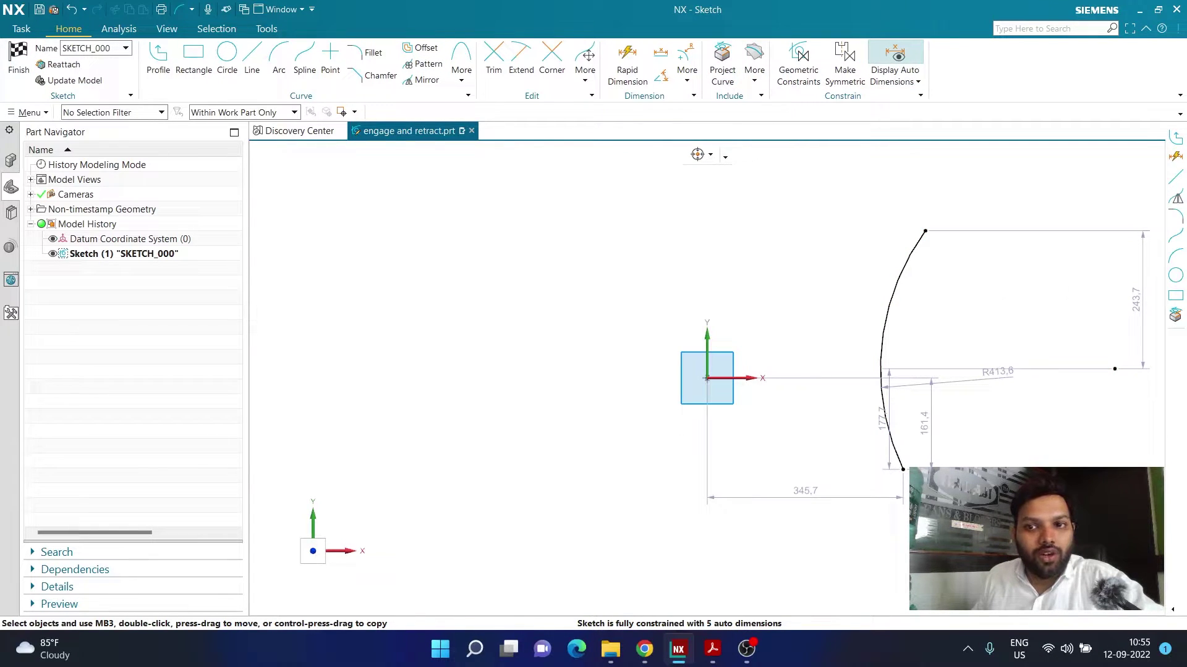
- Constrain the arc's upper and lower endpoints to be vertically aligned
click(925, 231)
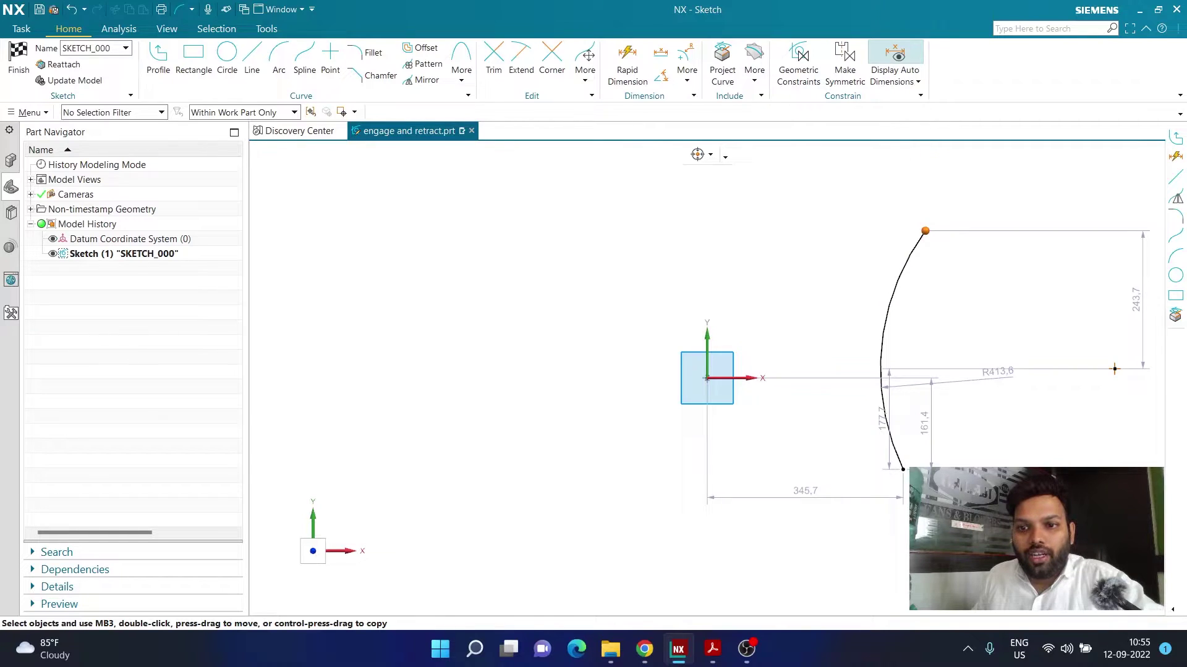
click(903, 469)
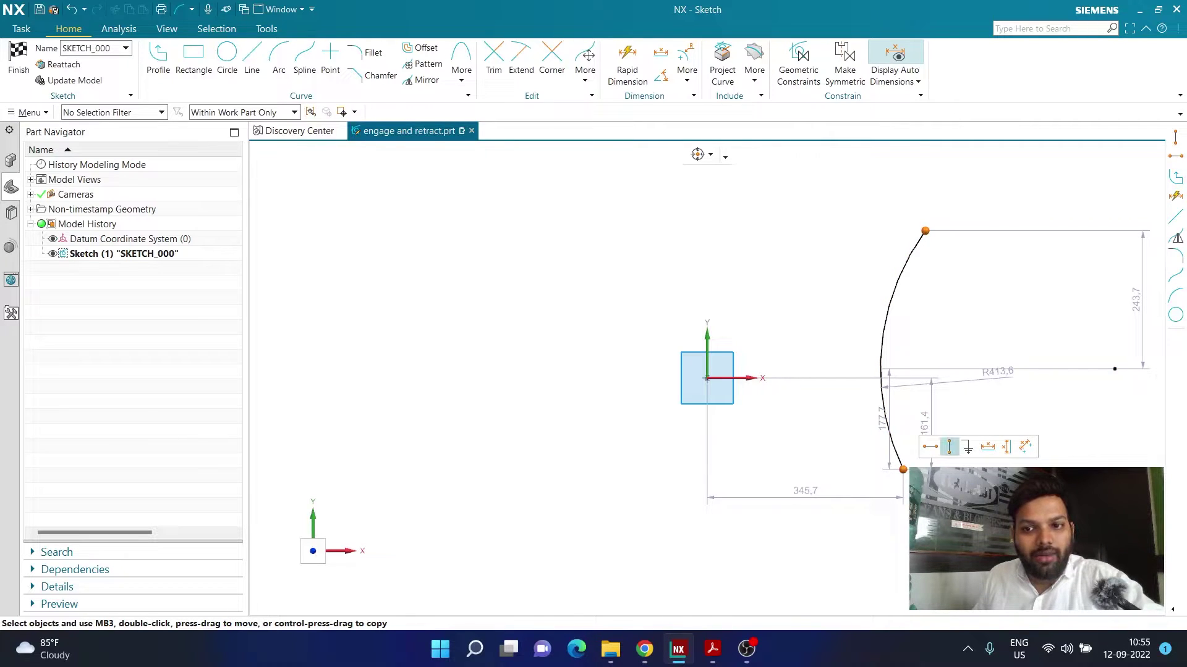
click(949, 446)
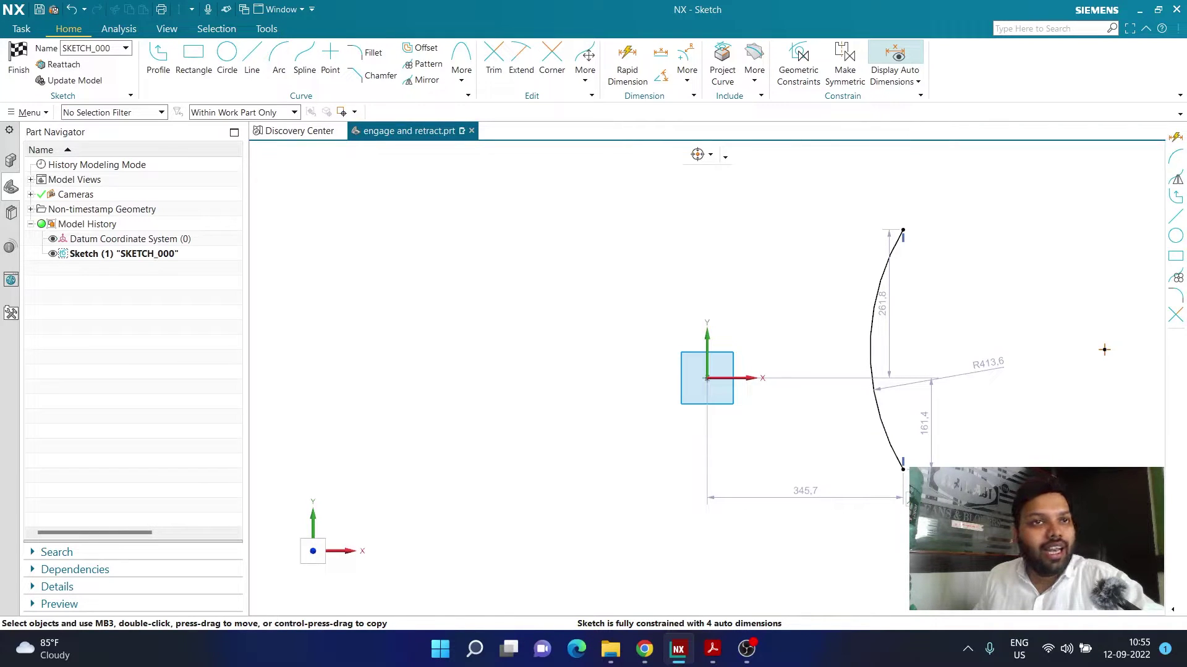
scroll(1100, 353, up, 2)
scroll(1075, 354, down, 3)
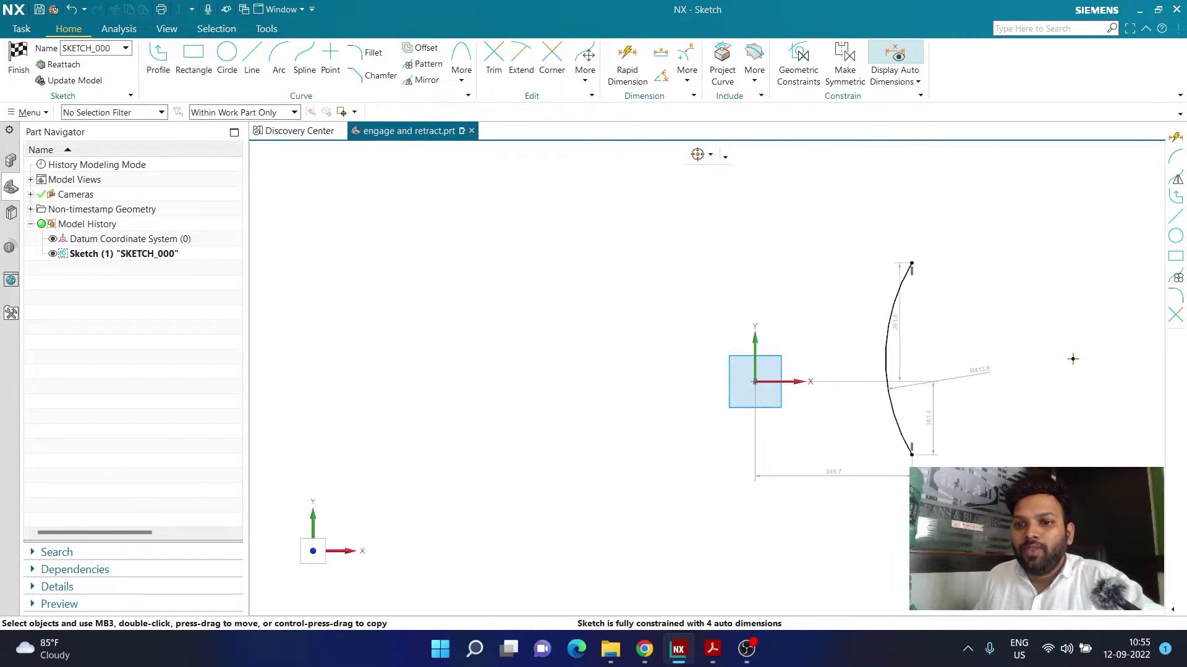
scroll(1087, 363, up, 1)
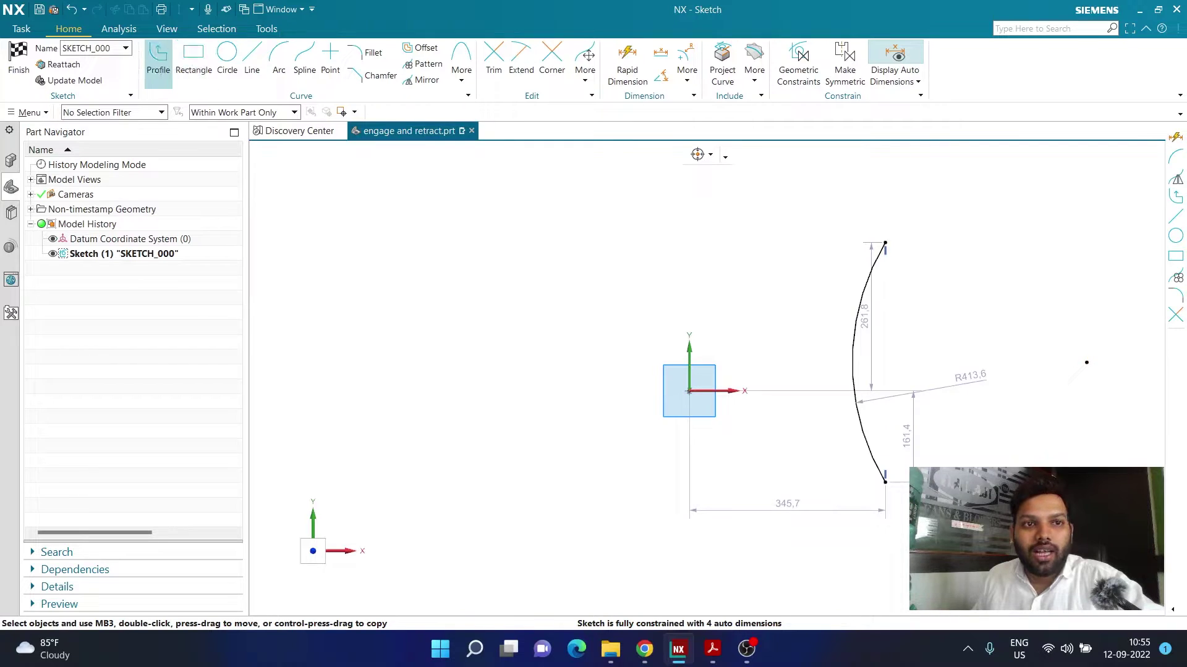
- Dimension the horizontal offset from arc midpoint to start point as 80
key(d)
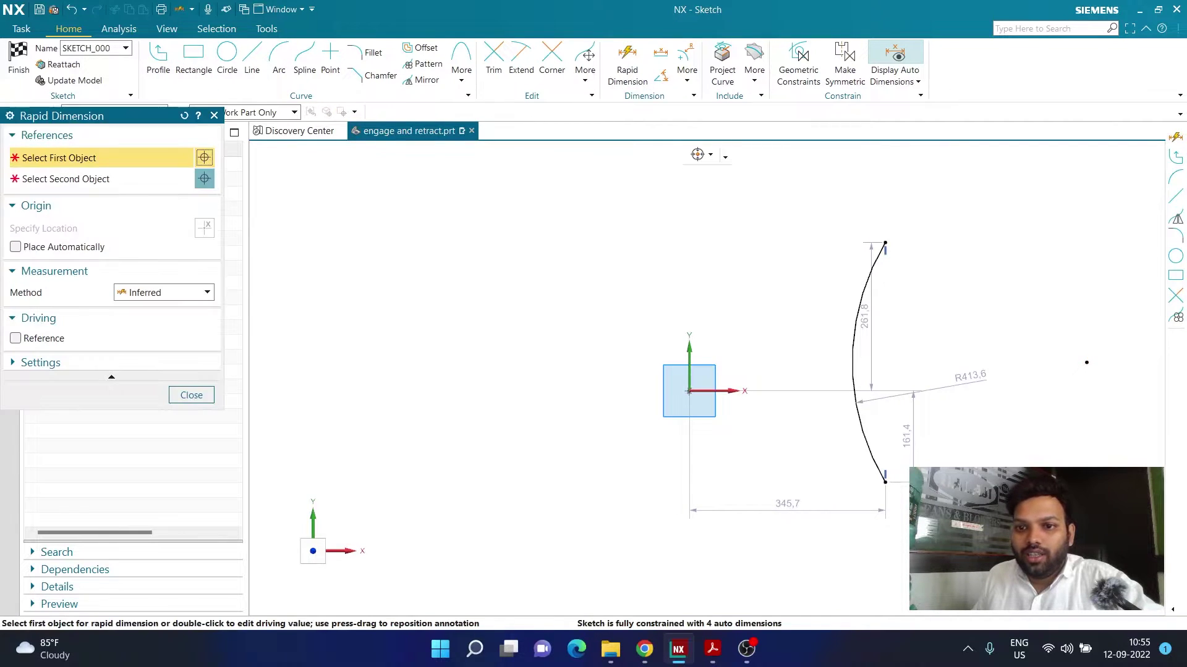
click(1087, 362)
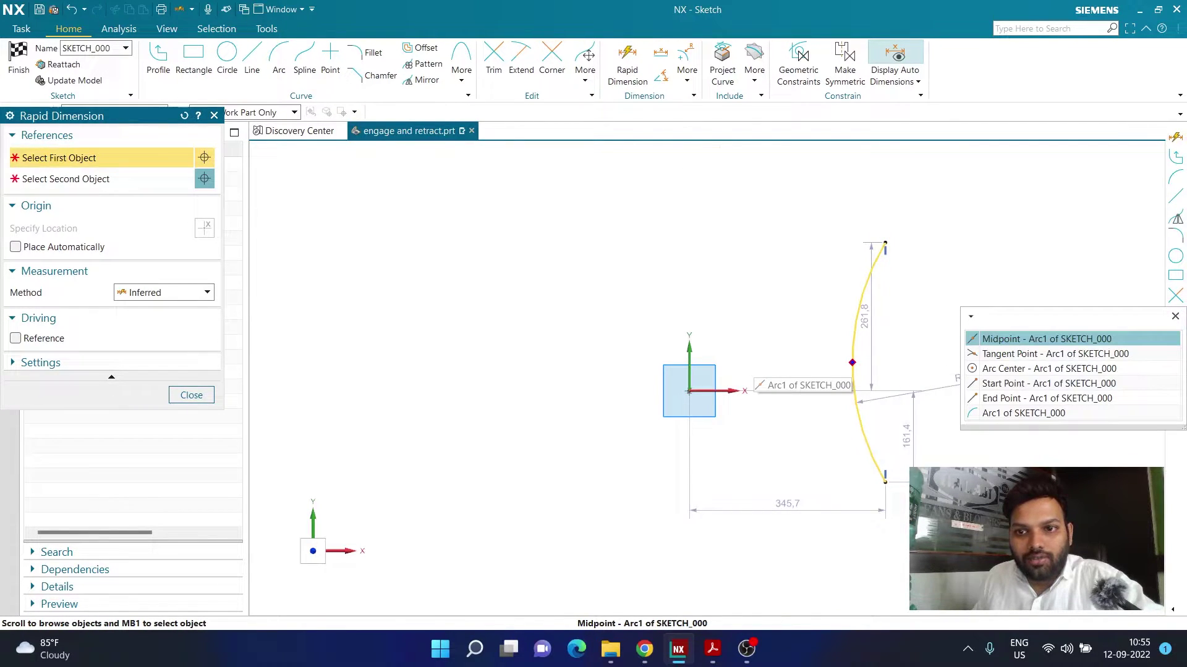
click(1051, 338)
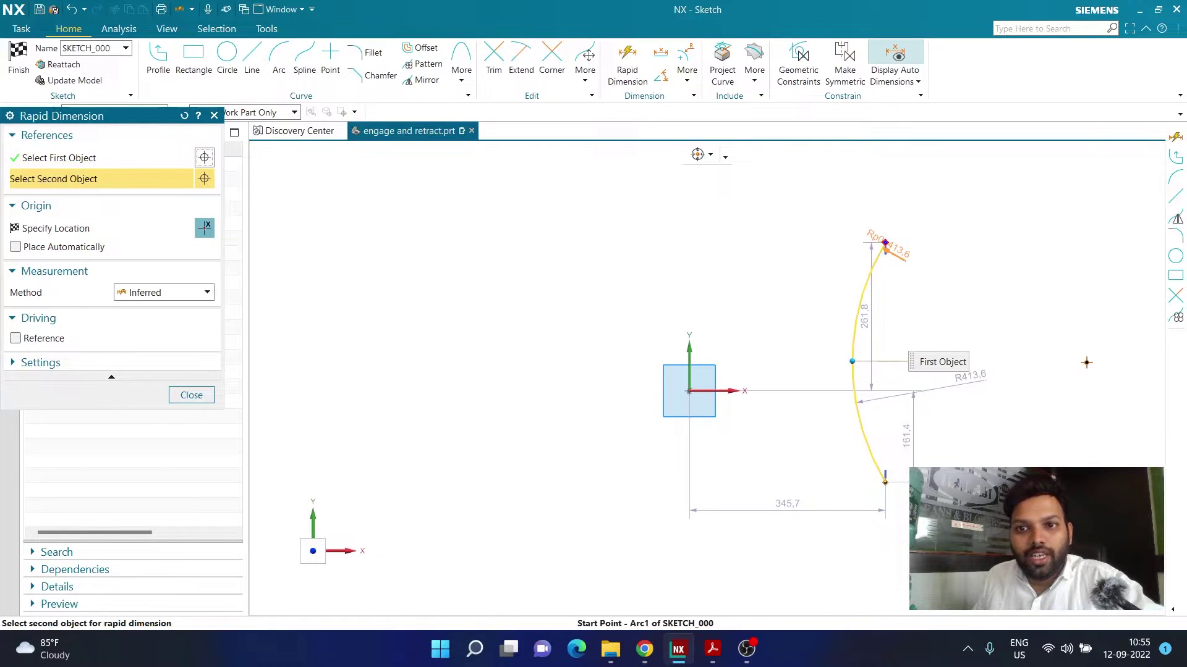
click(1086, 363)
click(1086, 363)
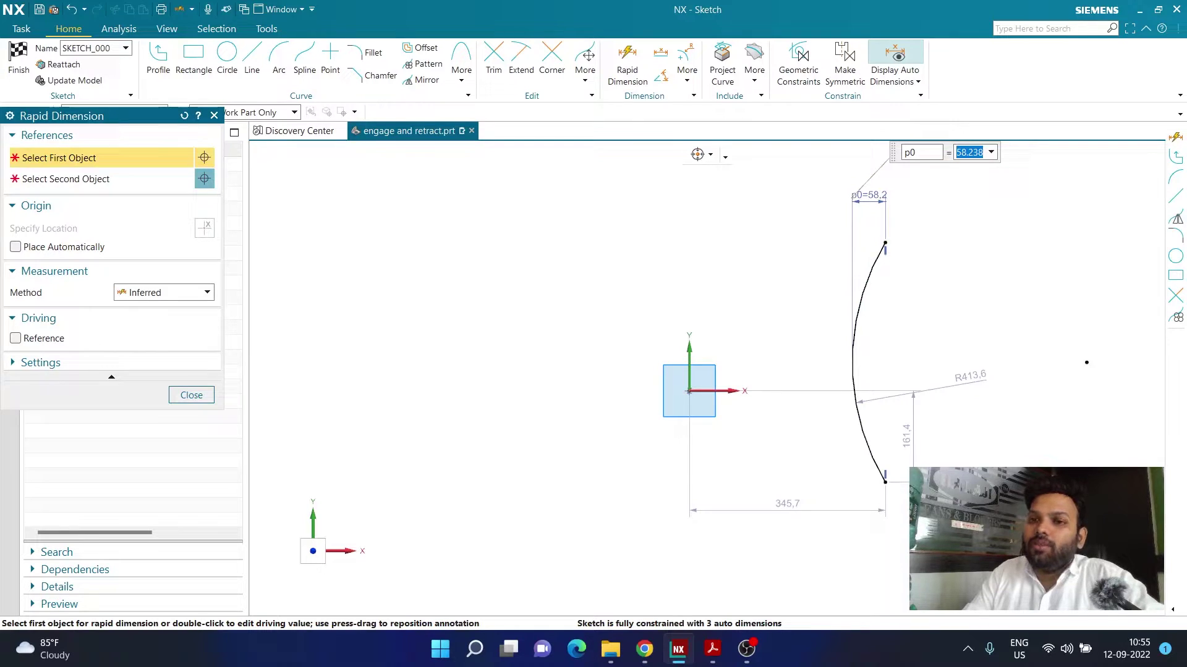
text(60)
key(Return)
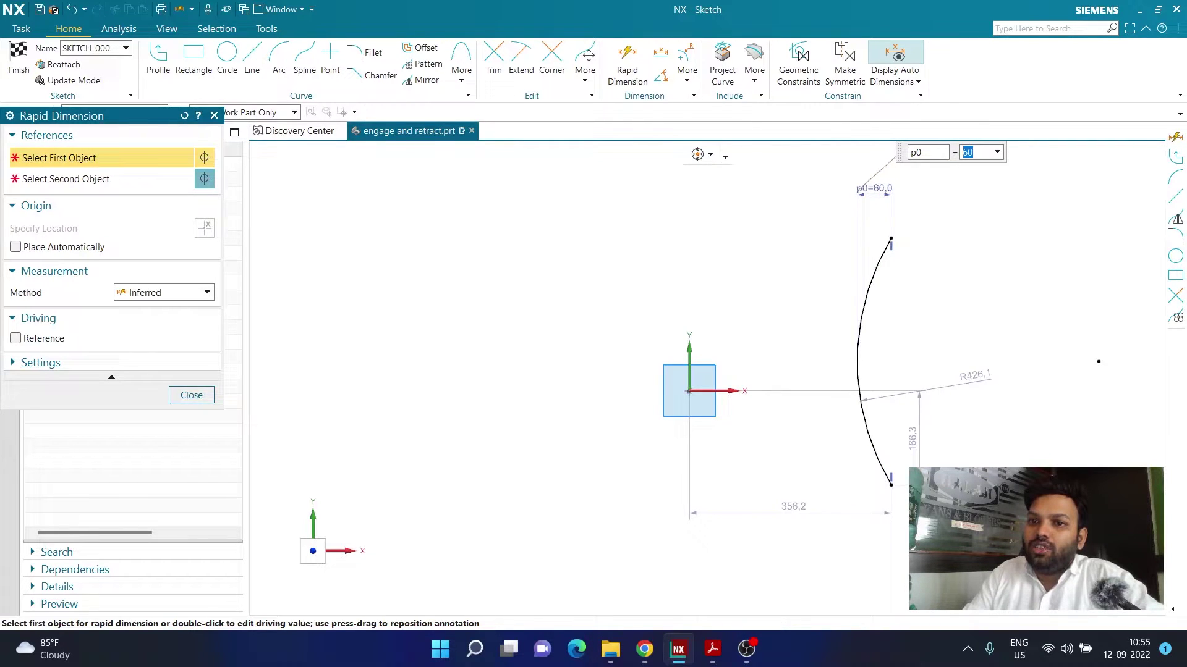
text(80)
key(Return)
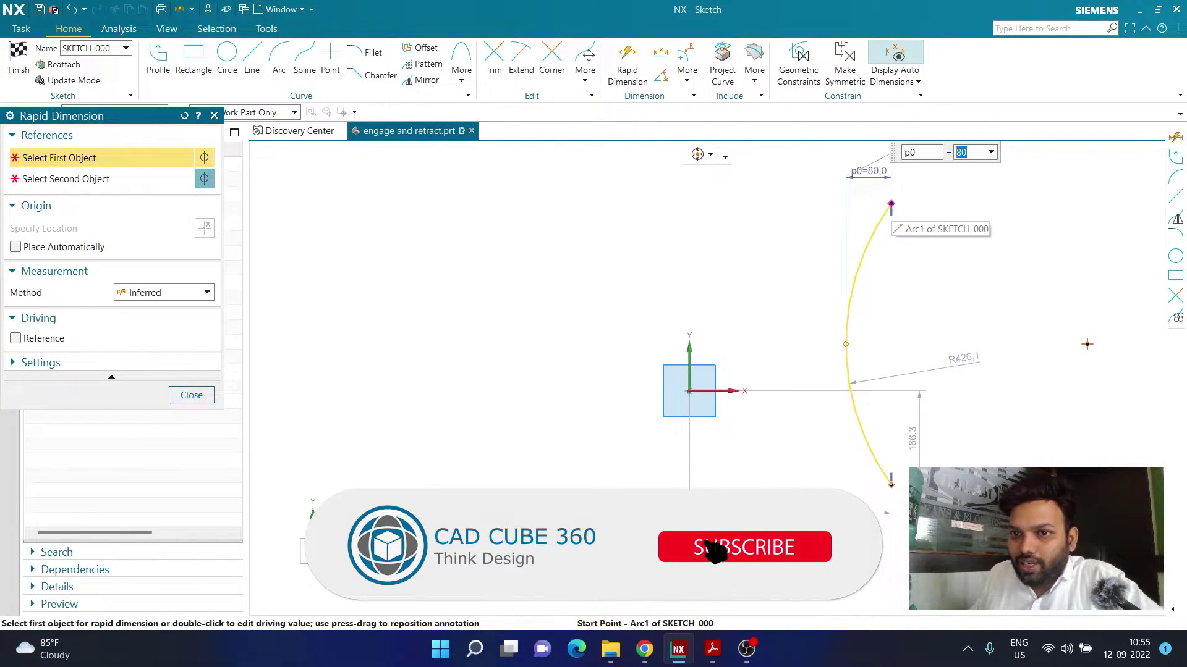
- Dimension the arc's vertical span between its ends as 300
click(846, 342)
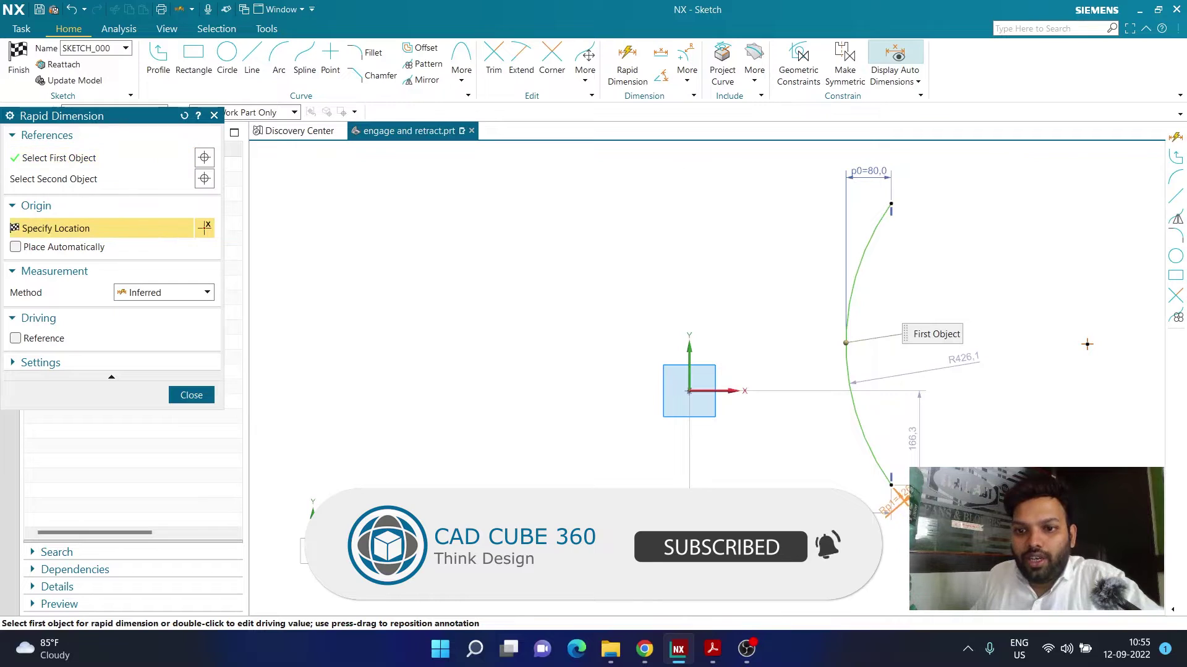
middle_click(1087, 344)
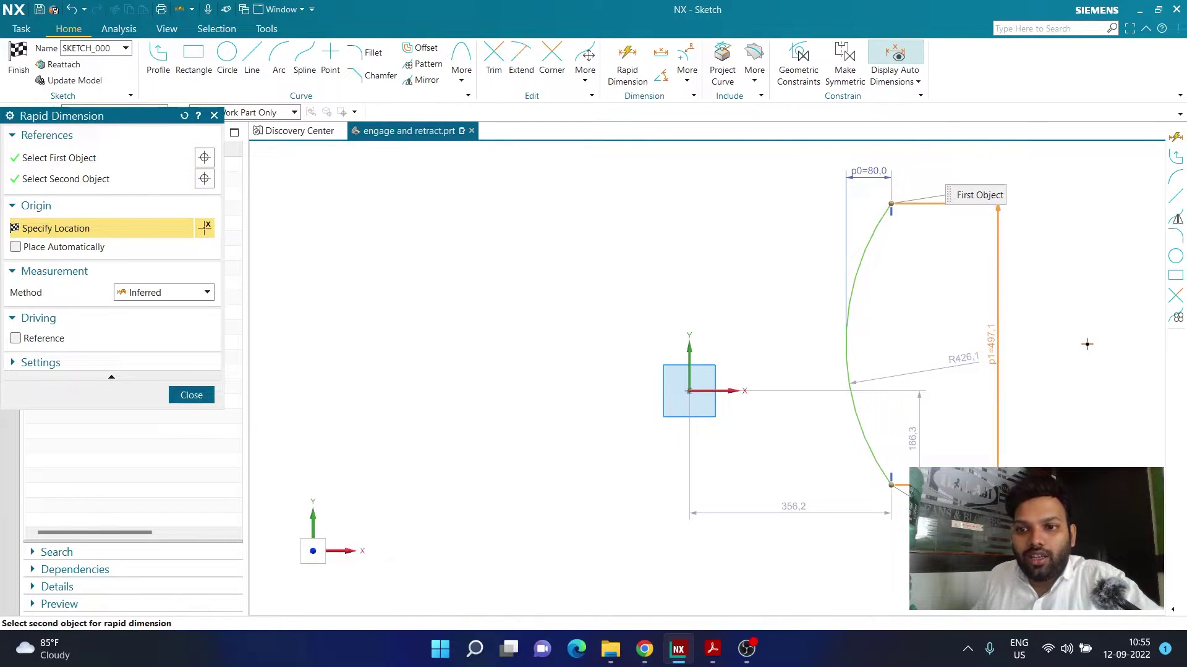
click(1088, 344)
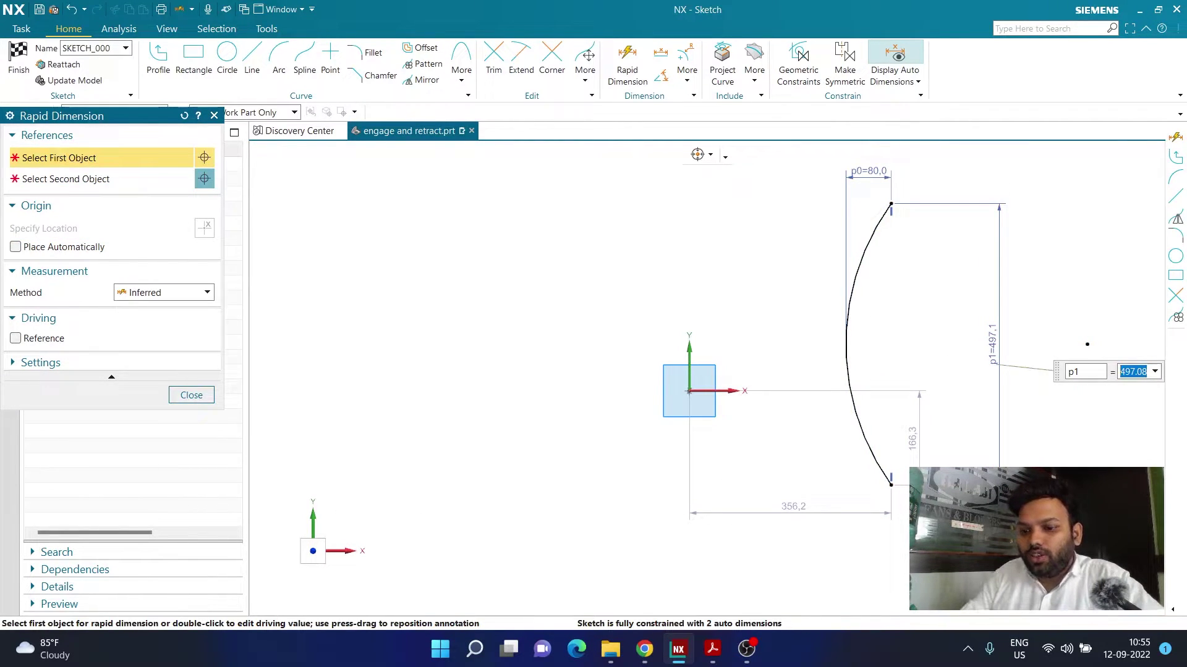
text(300)
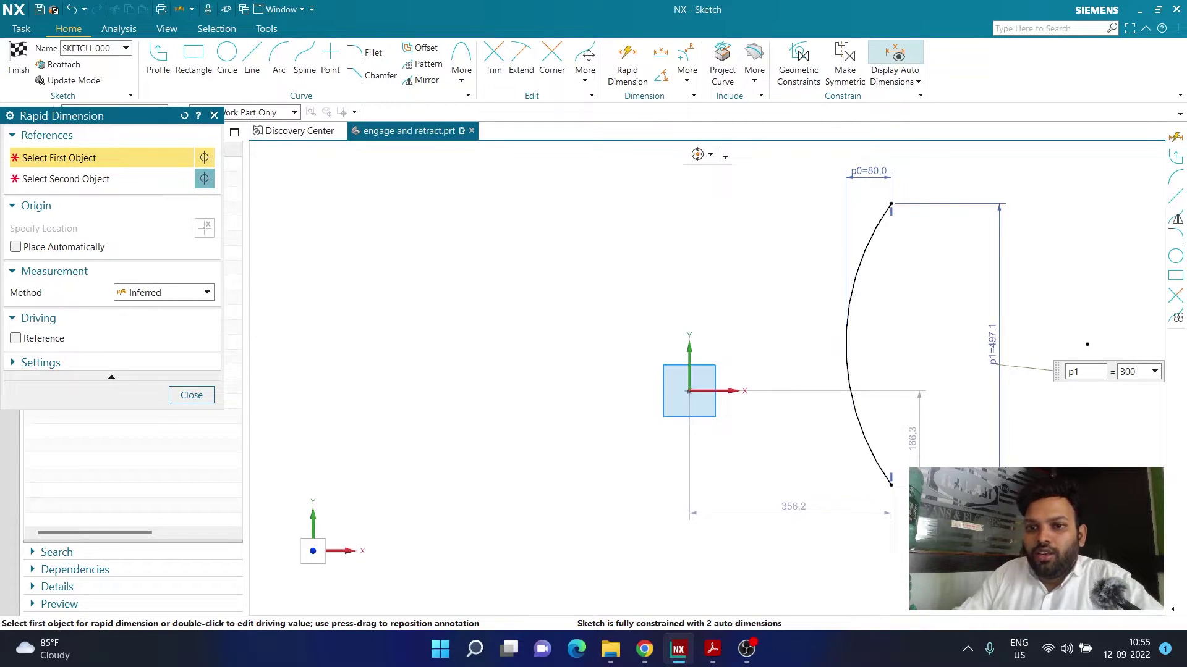
key(Return)
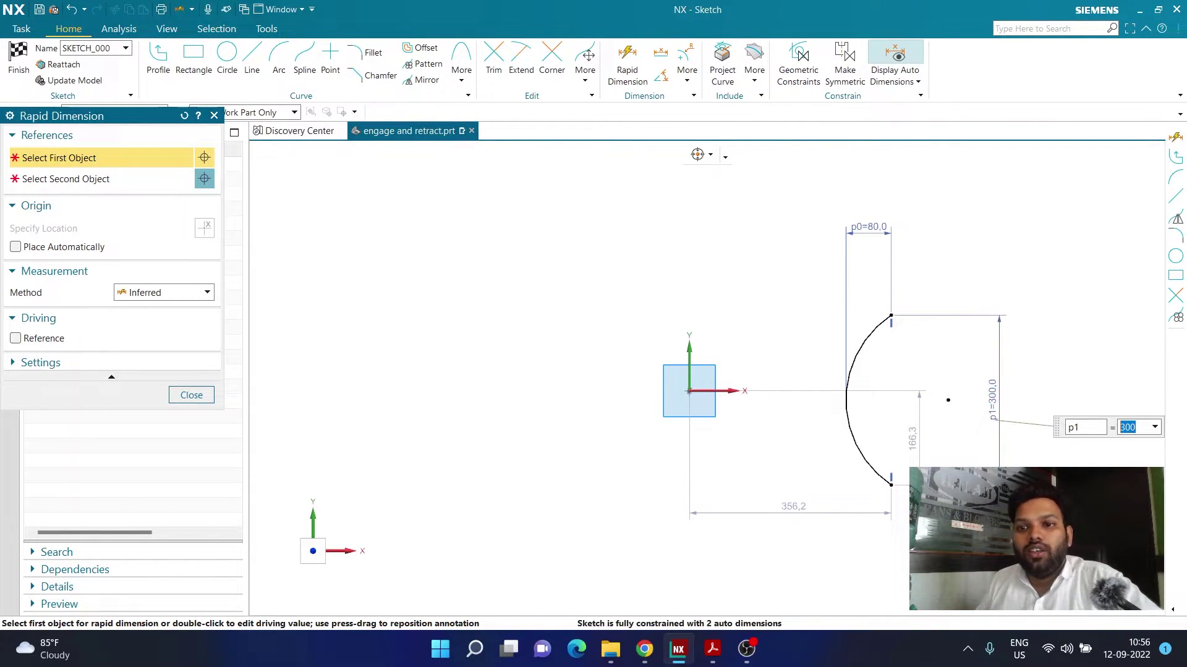
- Exit dimensioning and select the arc midpoint together with the sketch origin
click(191, 395)
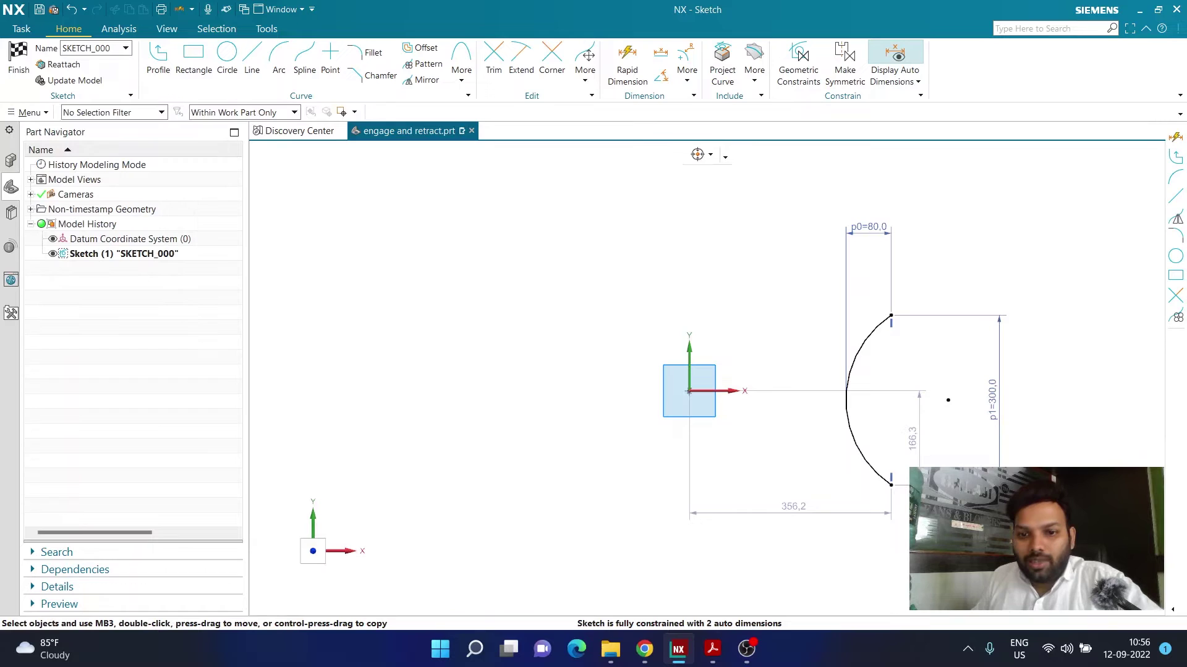
click(846, 400)
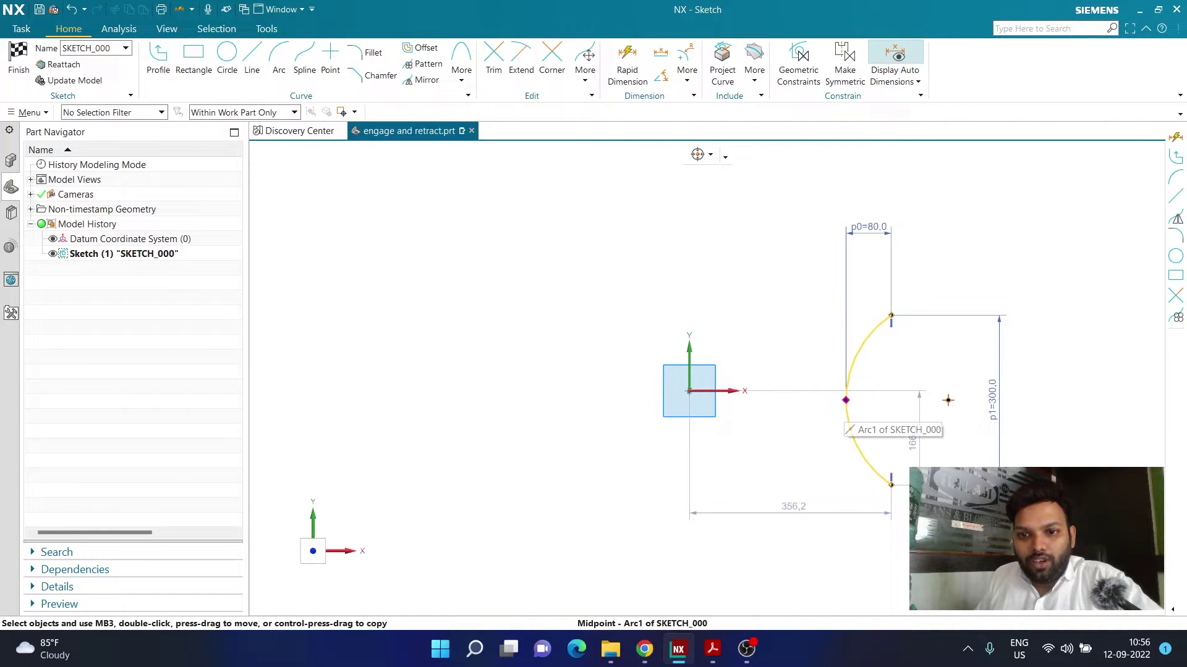
click(689, 390)
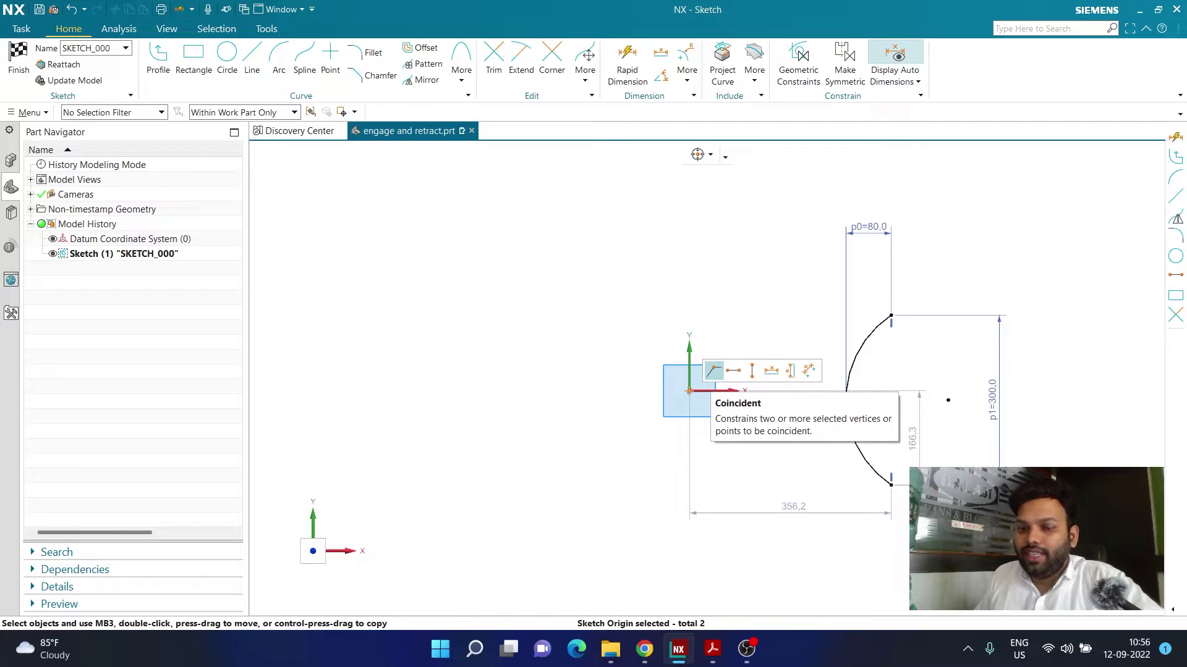
- Make the arc midpoint coincident with the origin and finish the sketch
click(714, 370)
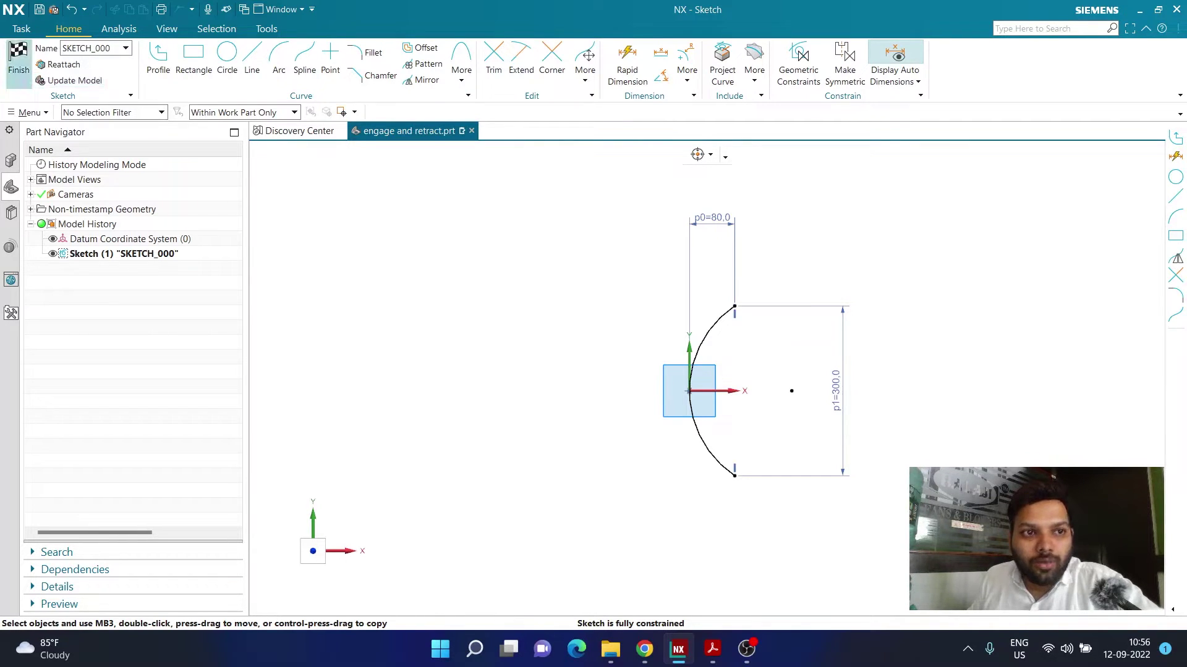
click(18, 59)
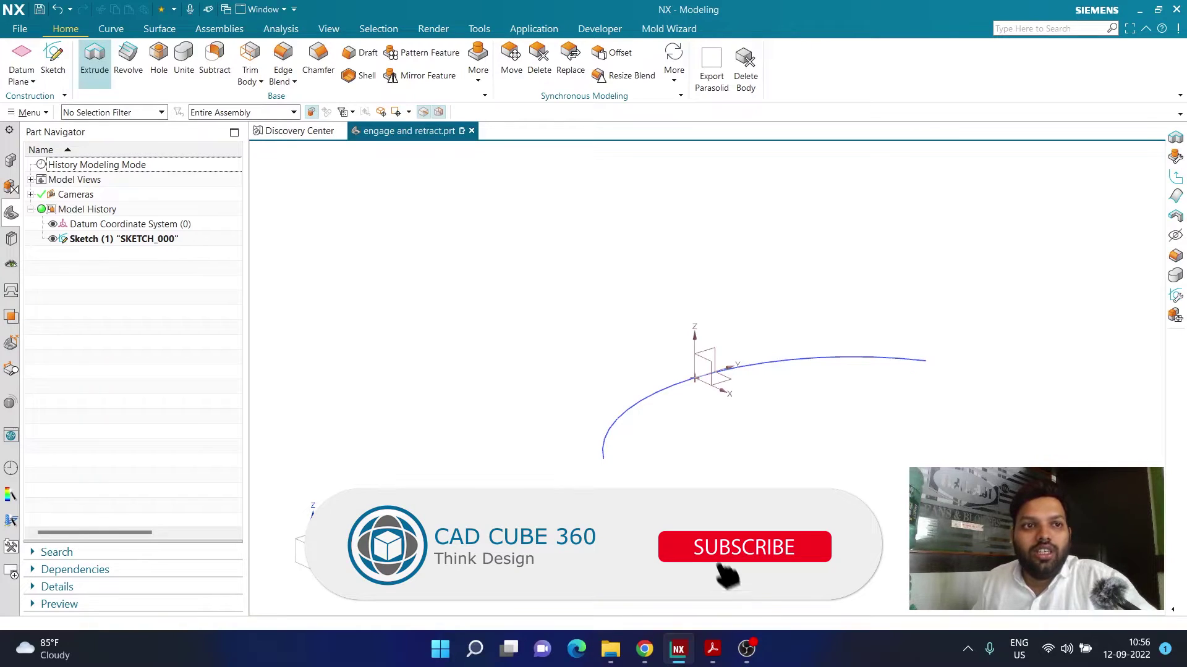
- Start an Extrude as a floating dialog showing all options (Extrude More)
click(94, 62)
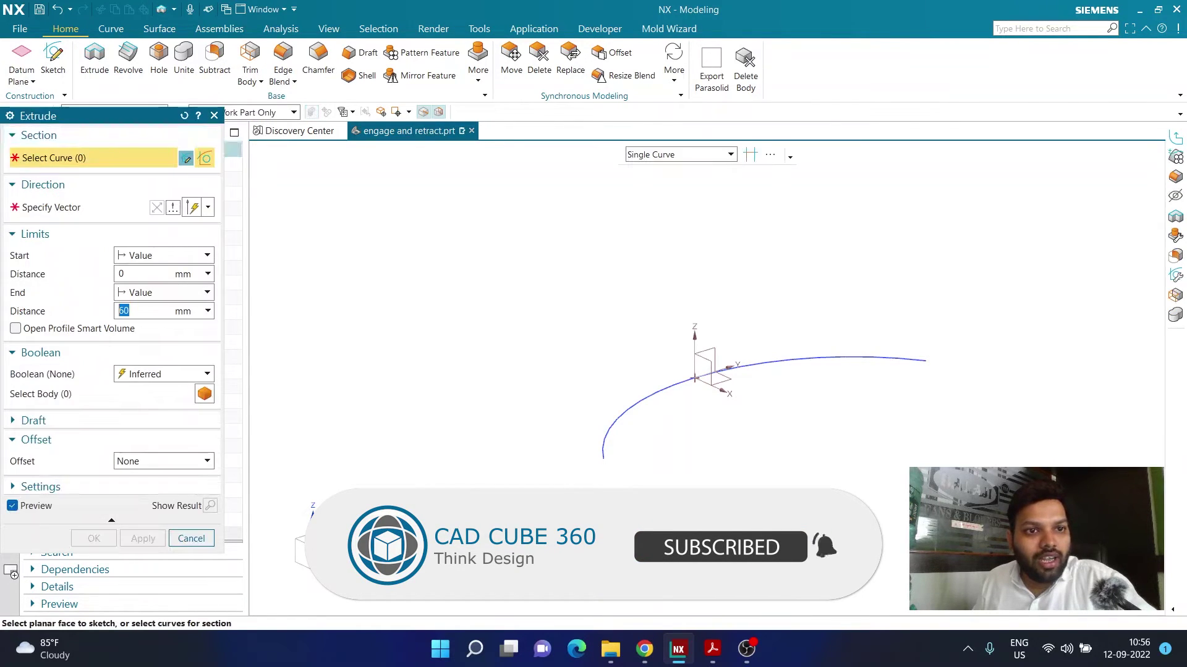
drag(153, 118, 426, 170)
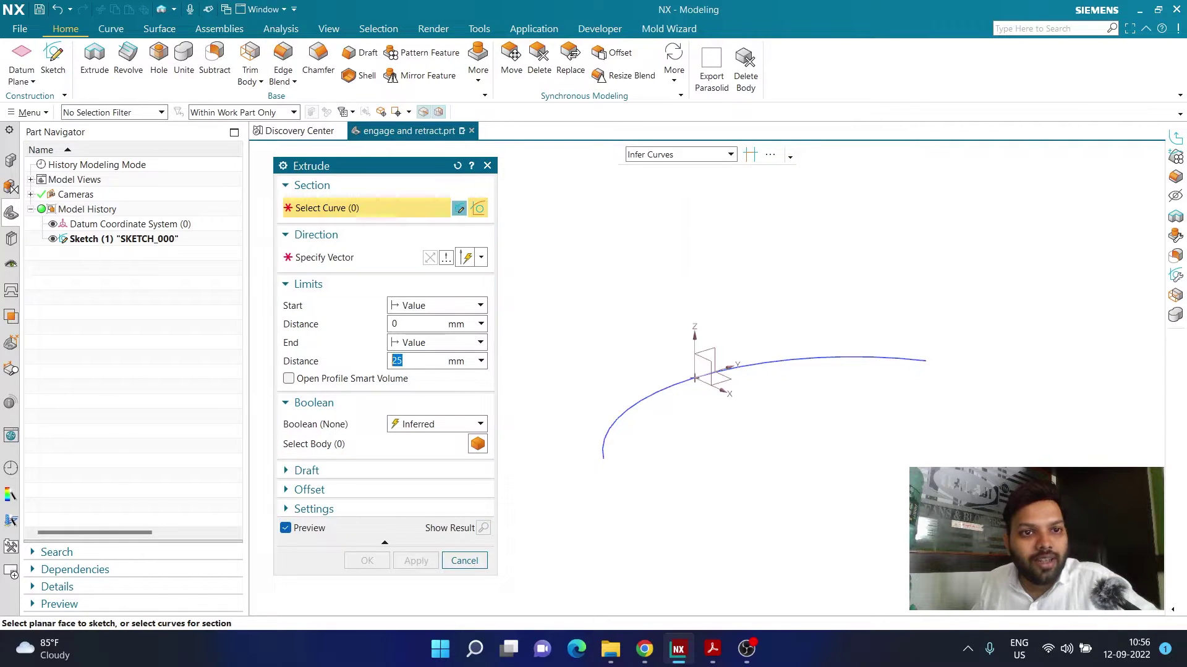
click(283, 166)
click(319, 181)
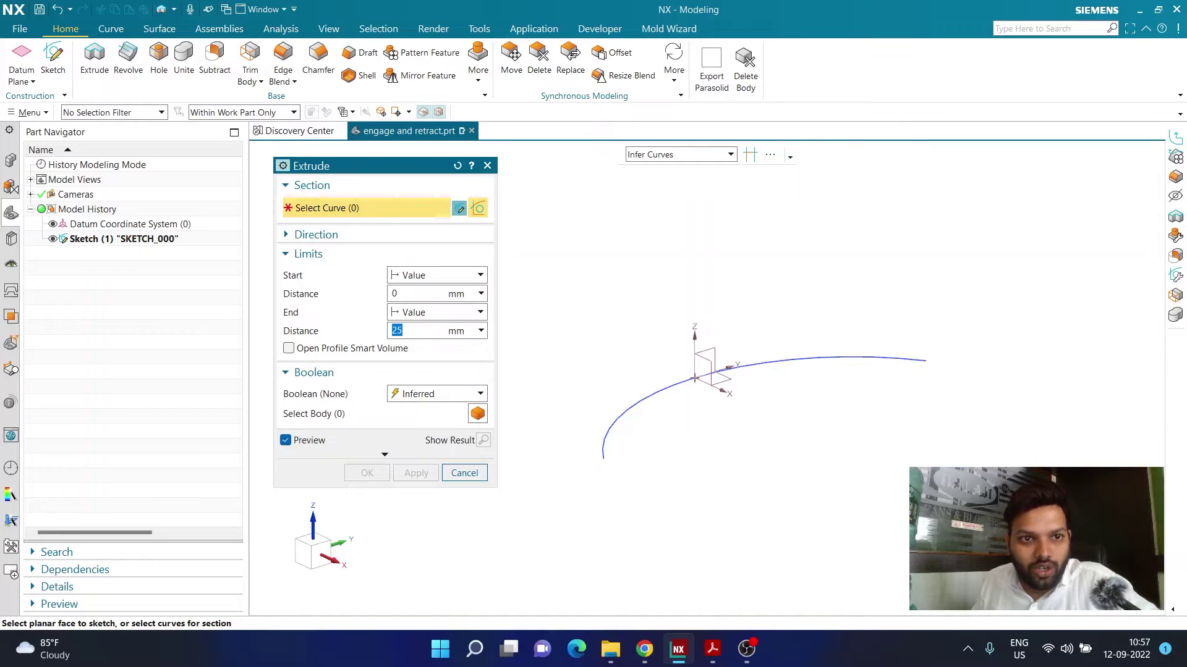
drag(296, 165, 339, 166)
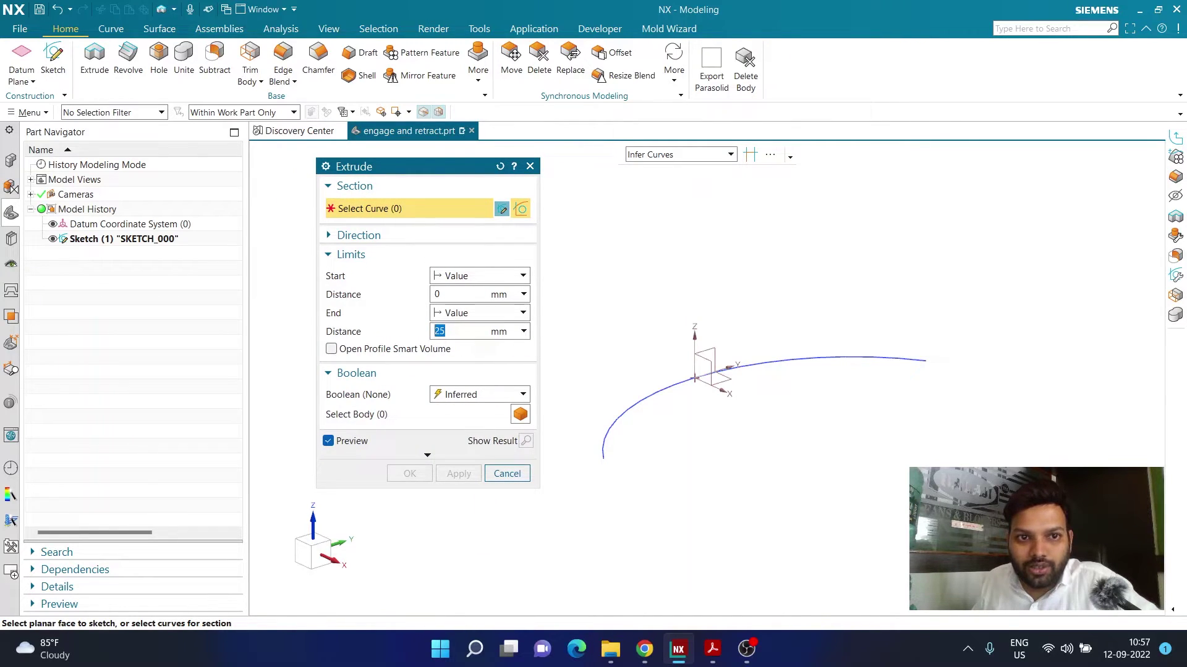
click(325, 167)
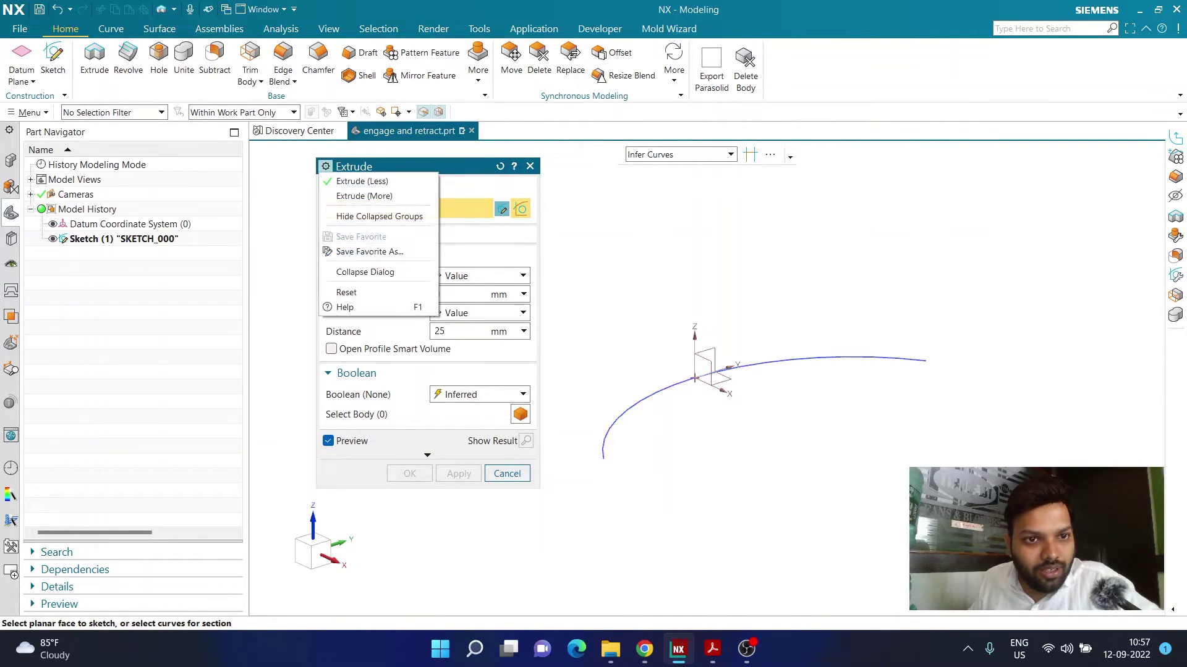
click(325, 167)
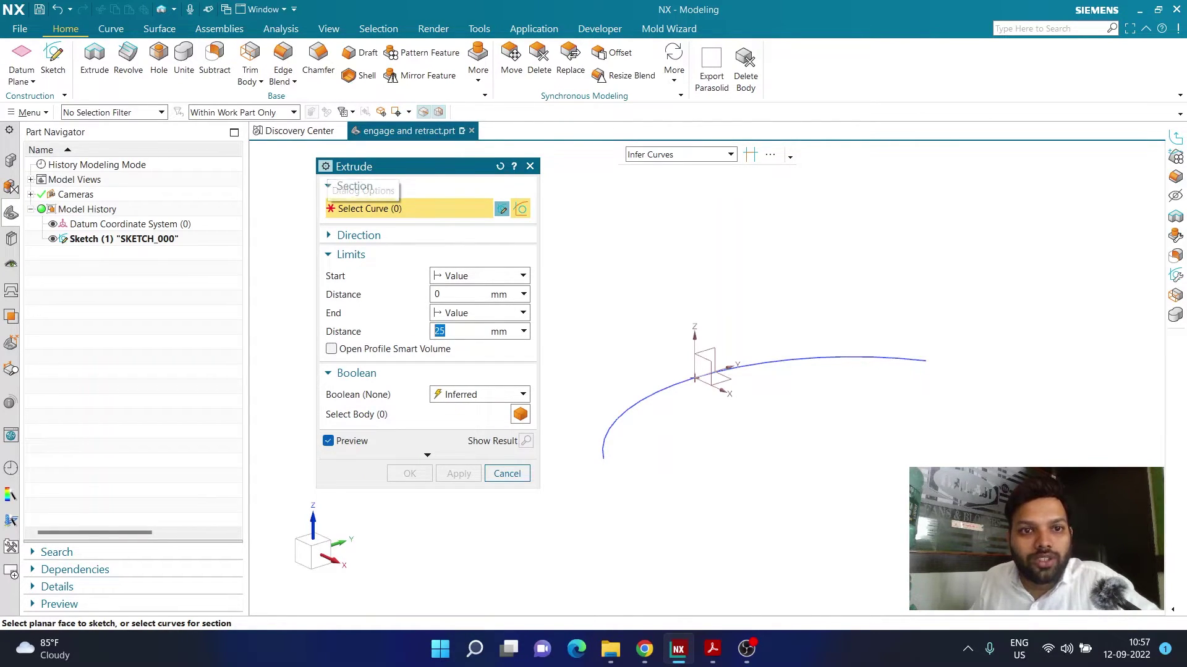
click(326, 166)
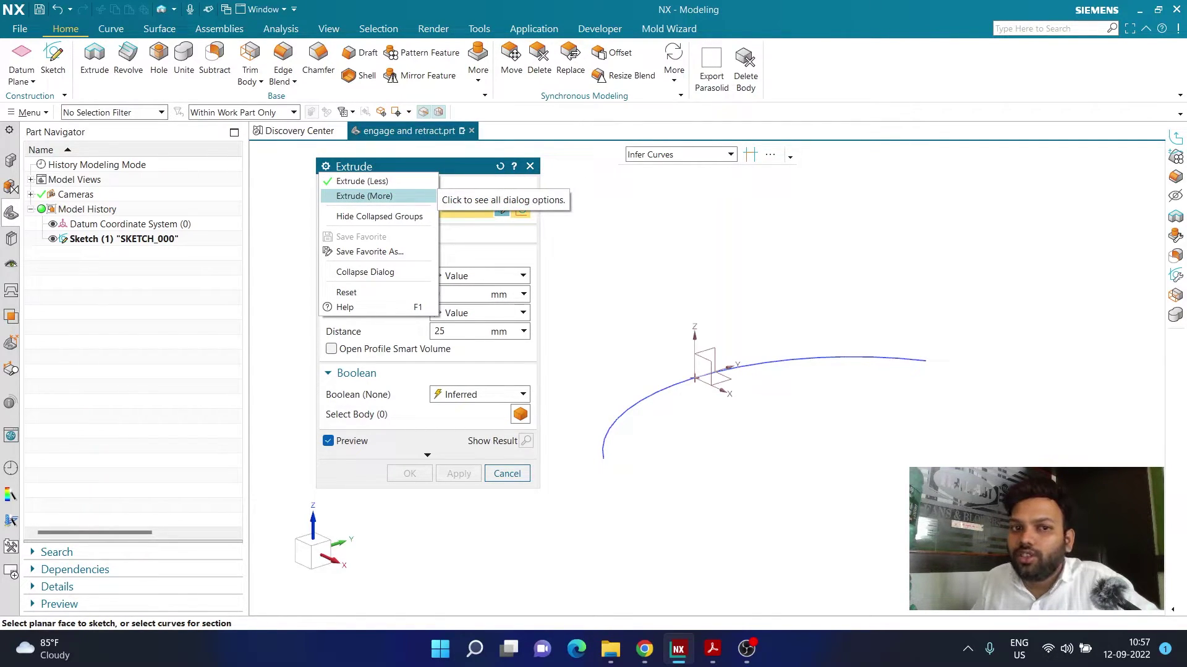
click(365, 196)
drag(358, 171, 353, 138)
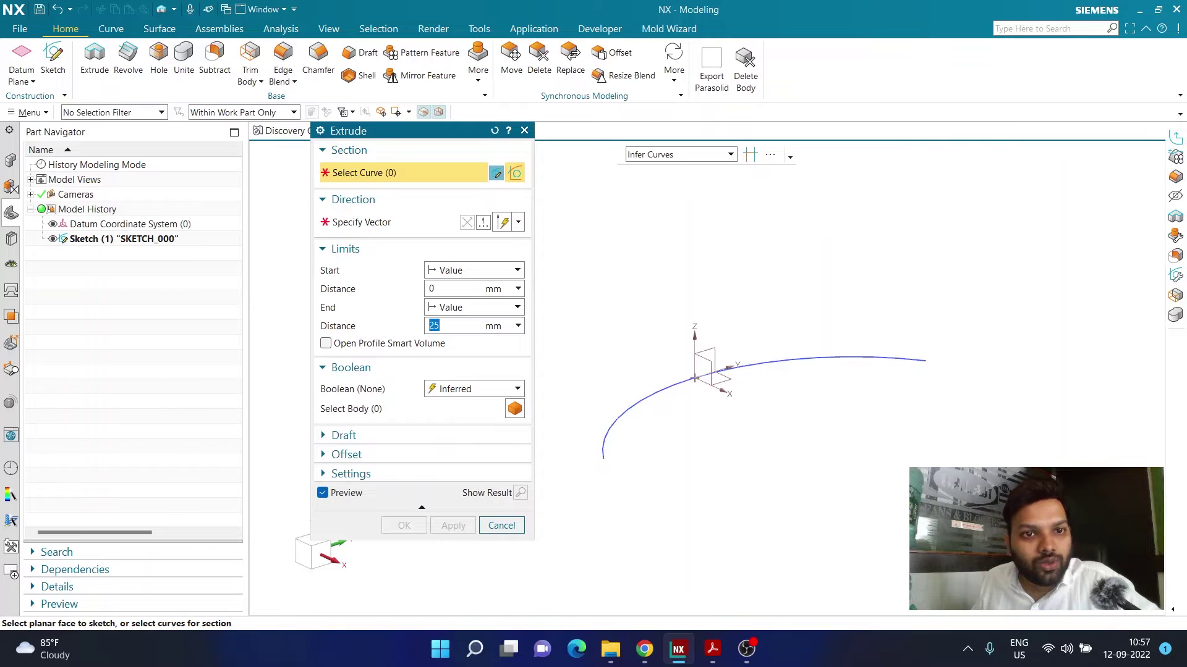
- Set curve selection to Single Curve and pick the arc as the section
click(680, 154)
click(649, 168)
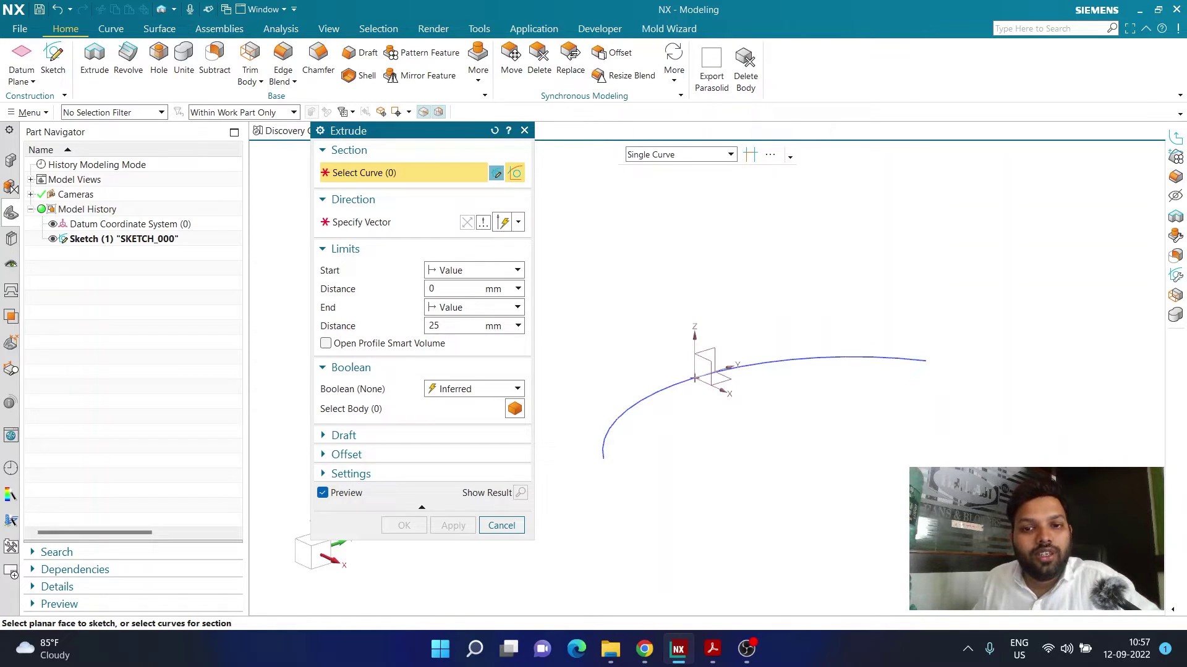
click(759, 370)
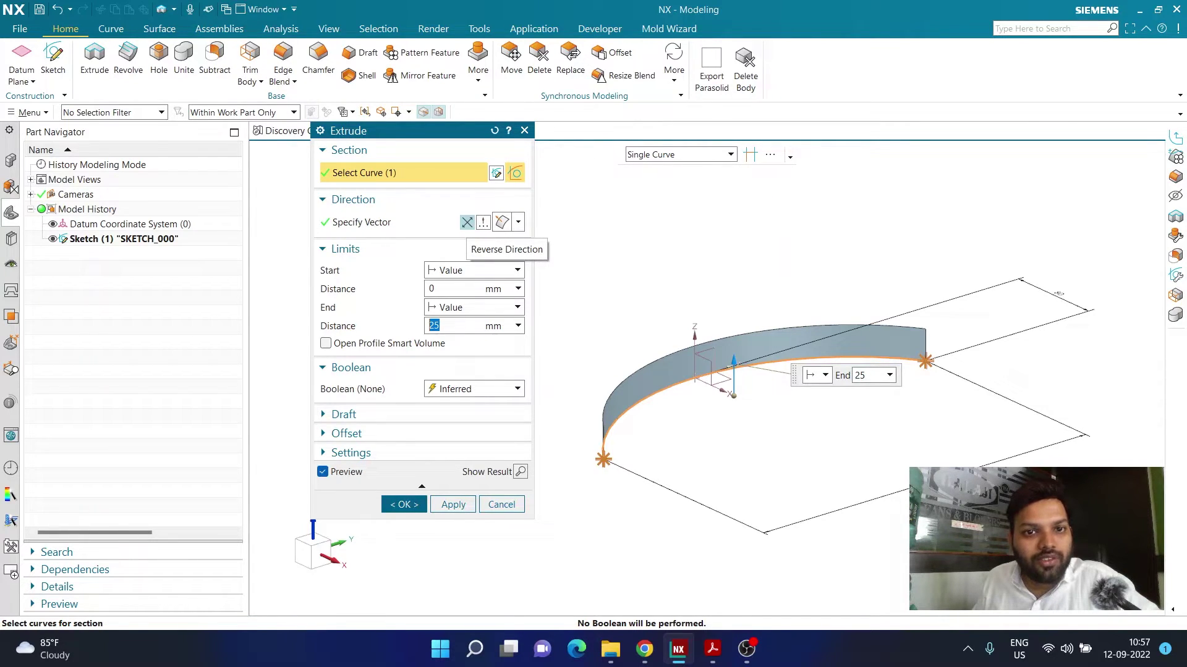
- Set the extrusion direction and an end distance of 50 mm
click(467, 222)
click(467, 222)
click(467, 222)
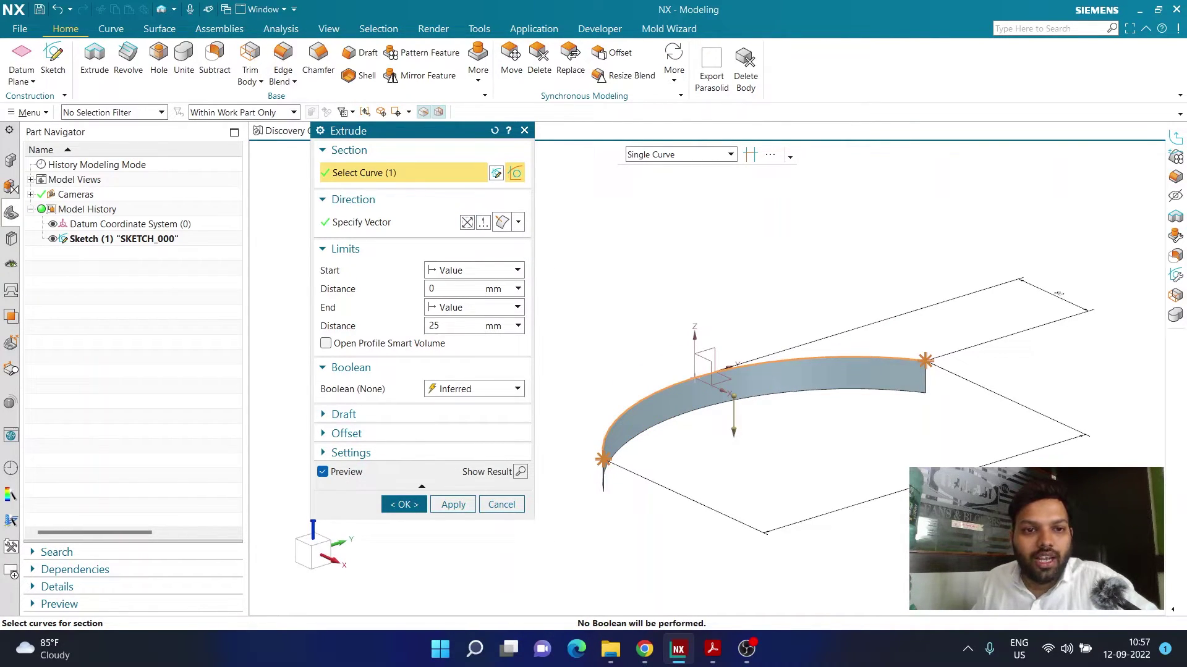
text(50)
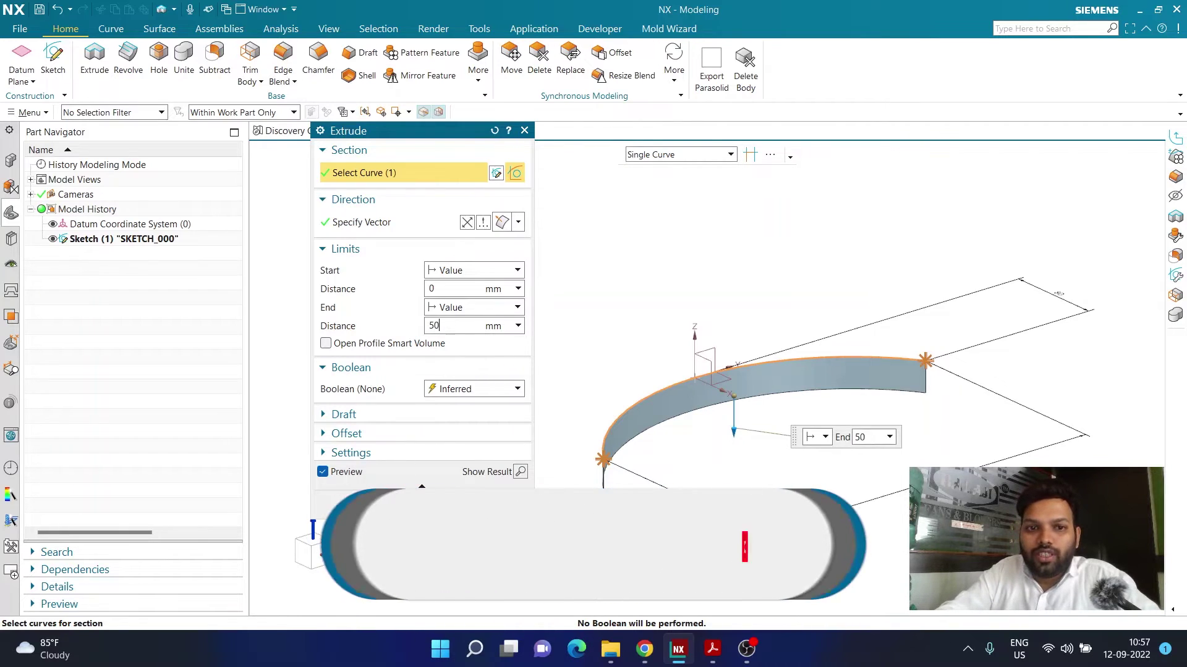
key(Return)
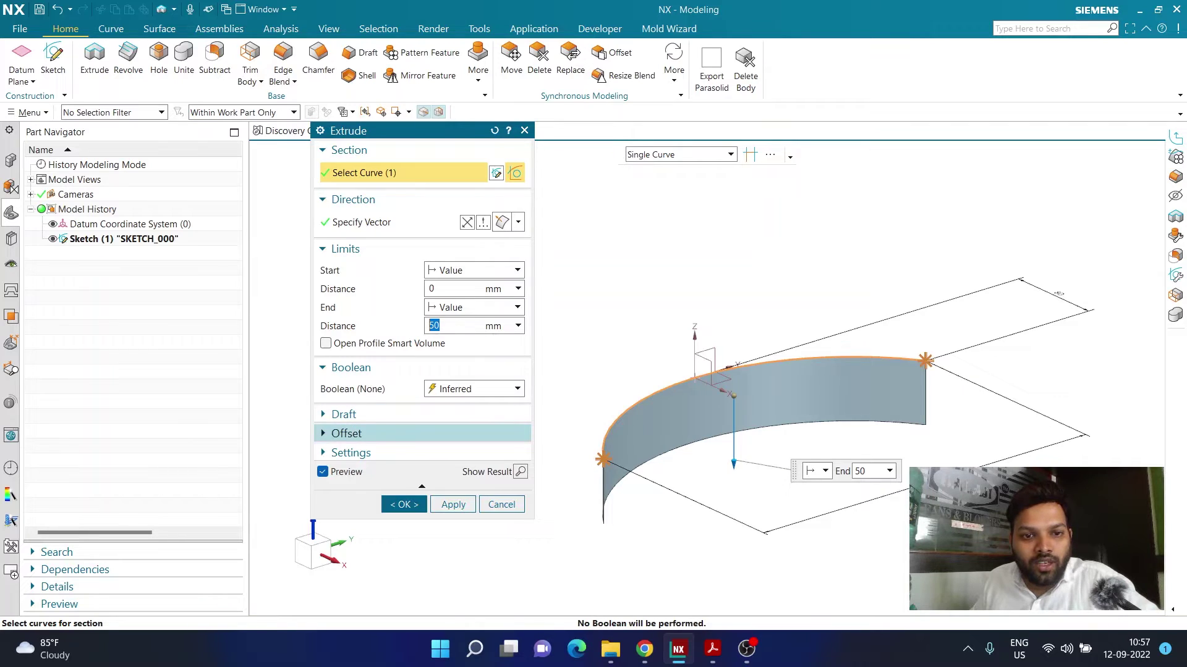
- Apply a Symmetric offset of 50 mm and create the solid block
click(346, 433)
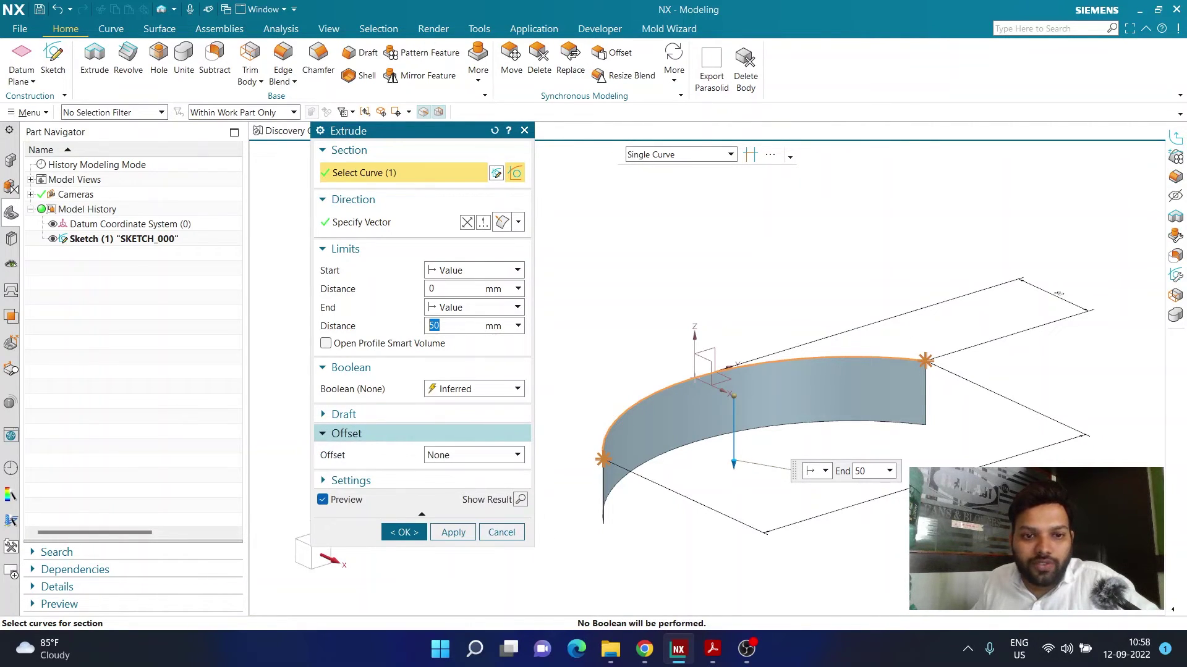
click(473, 455)
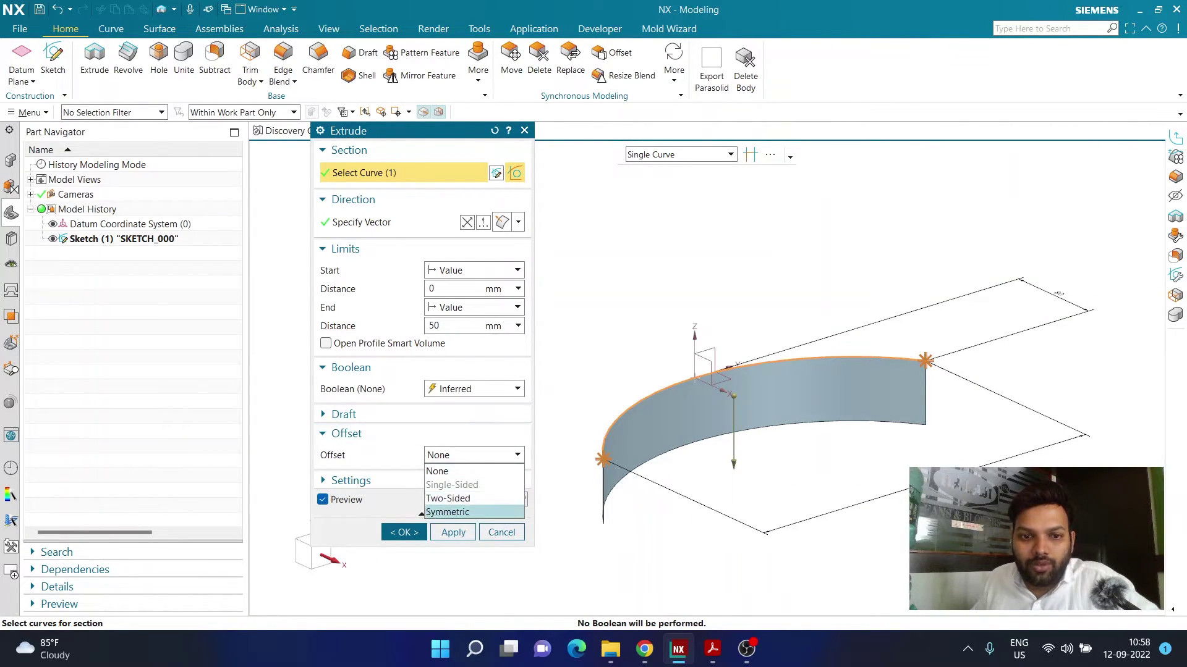
click(448, 512)
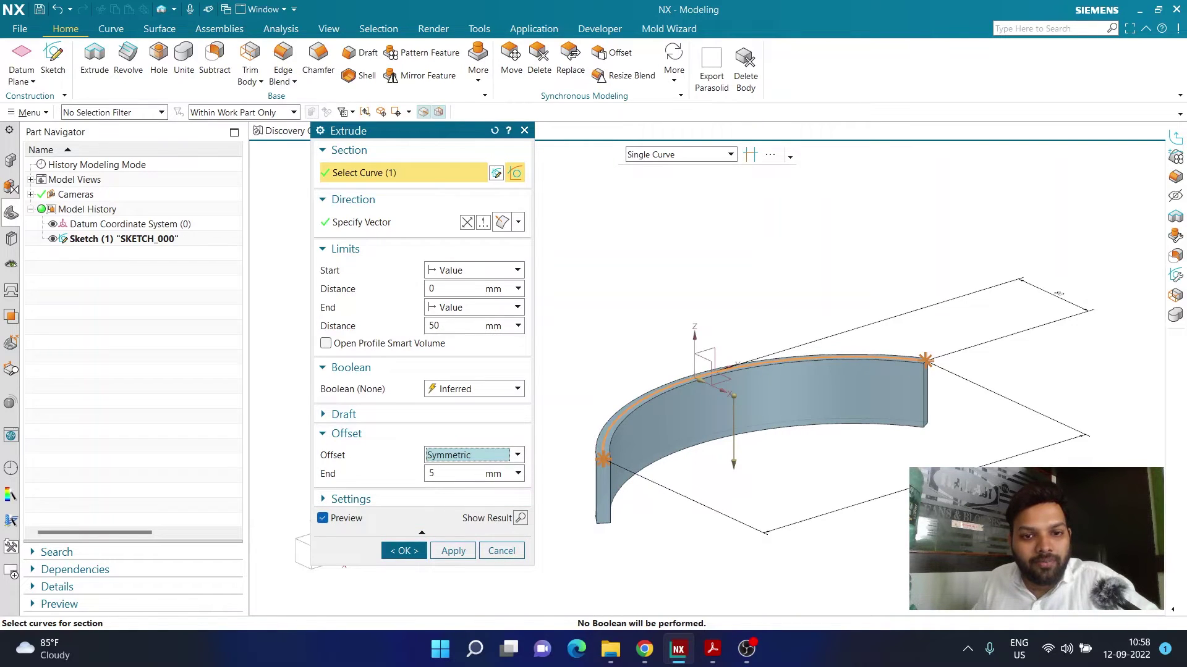
double_click(432, 473)
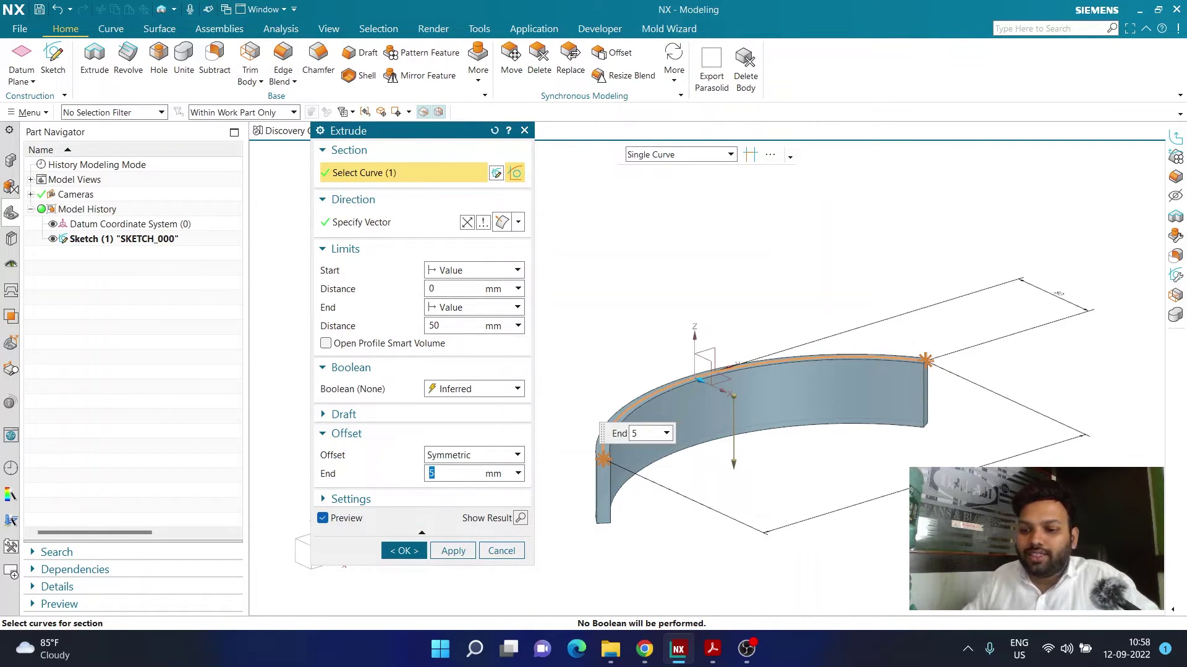
text(80)
key(Return)
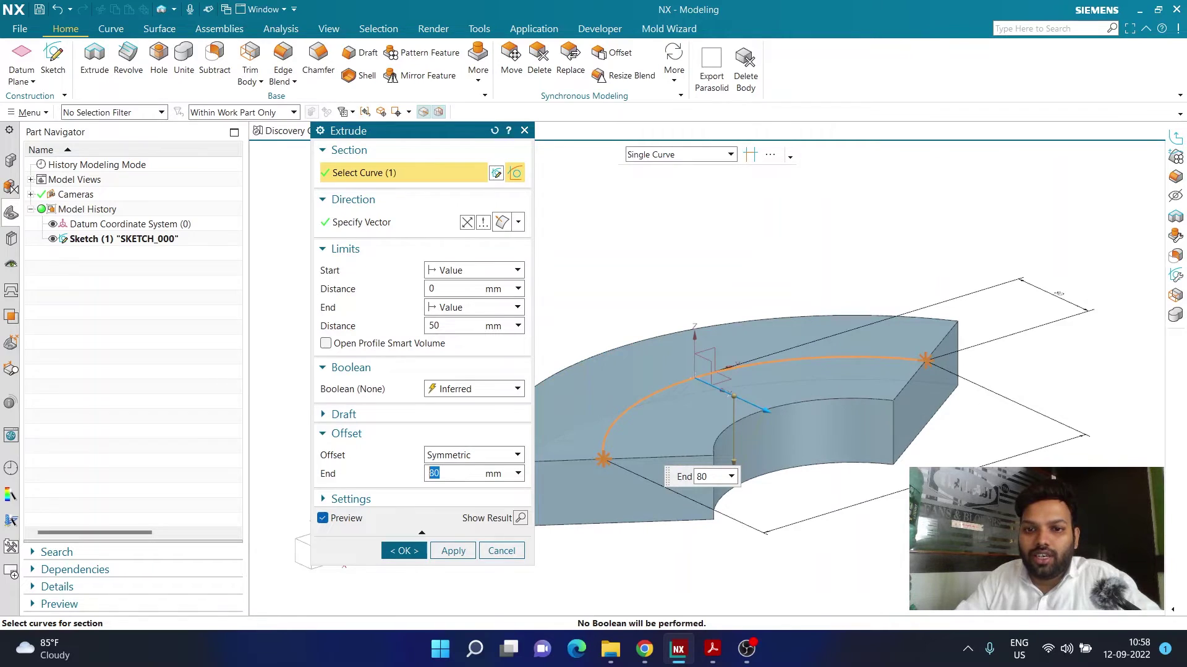
text(50)
key(Return)
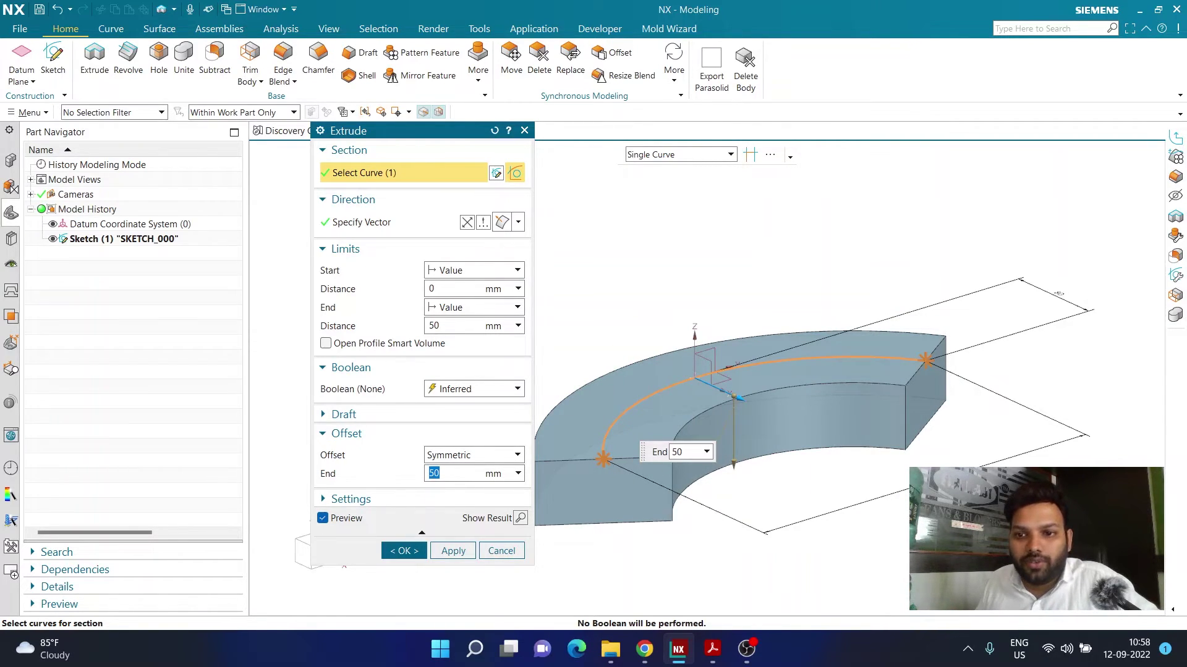
click(403, 551)
middle_drag(741, 408, 720, 422)
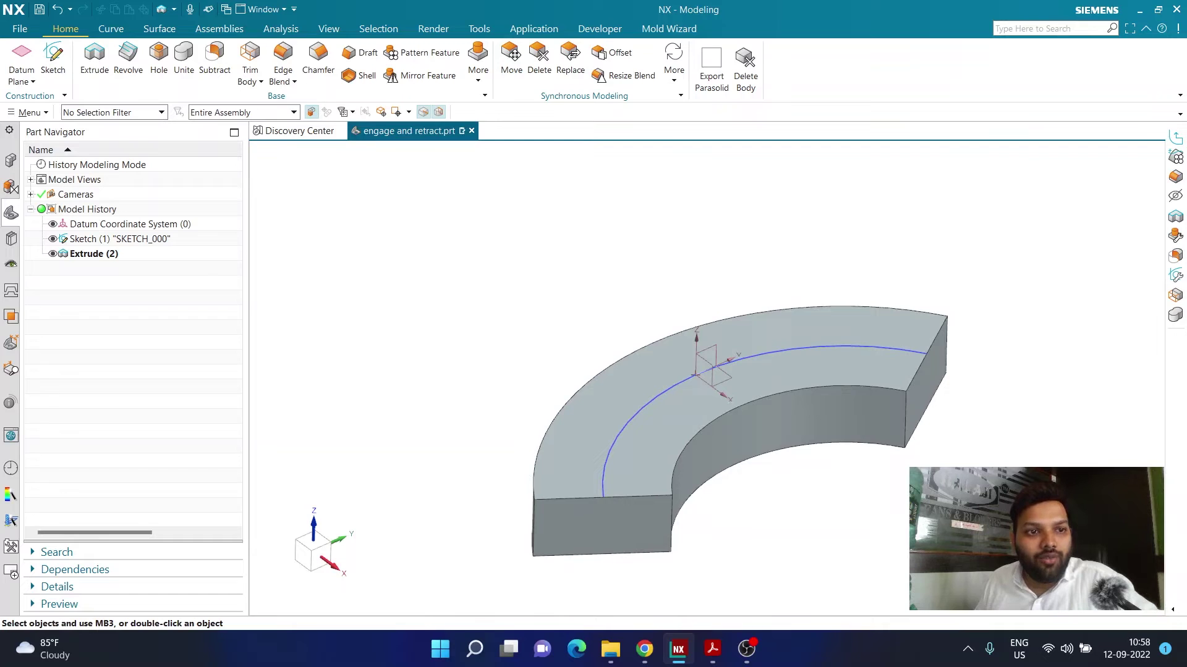
- Extrude the sketch arc downward into the block to a 25 mm depth
click(95, 59)
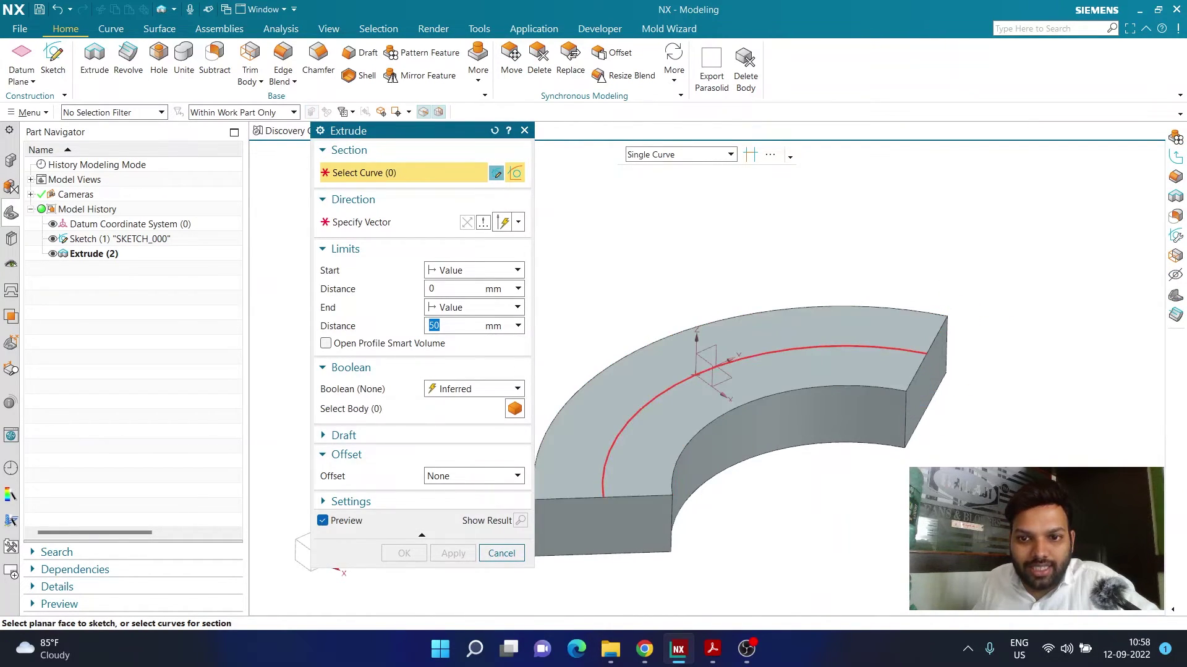
click(822, 348)
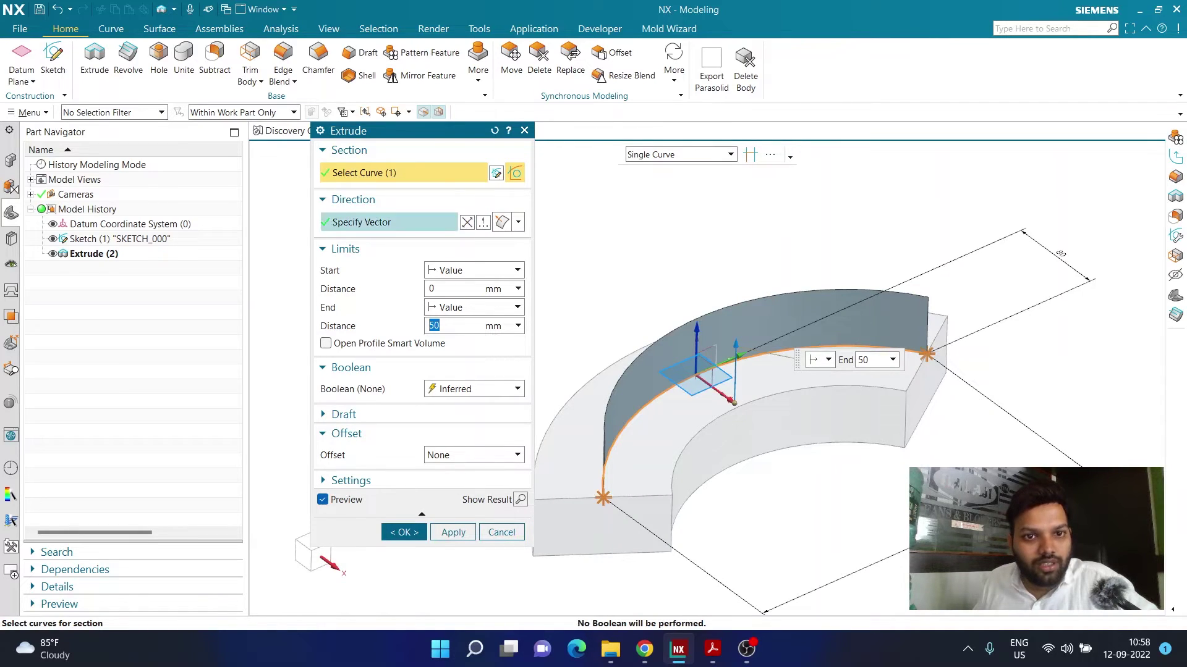
click(467, 222)
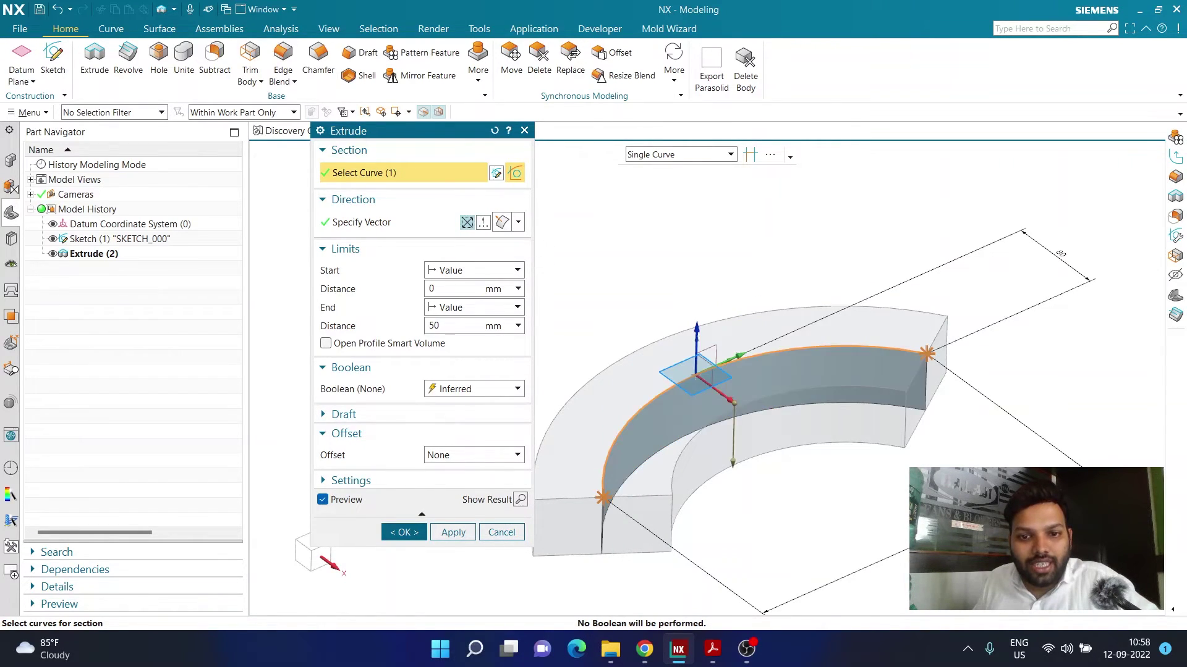
double_click(445, 325)
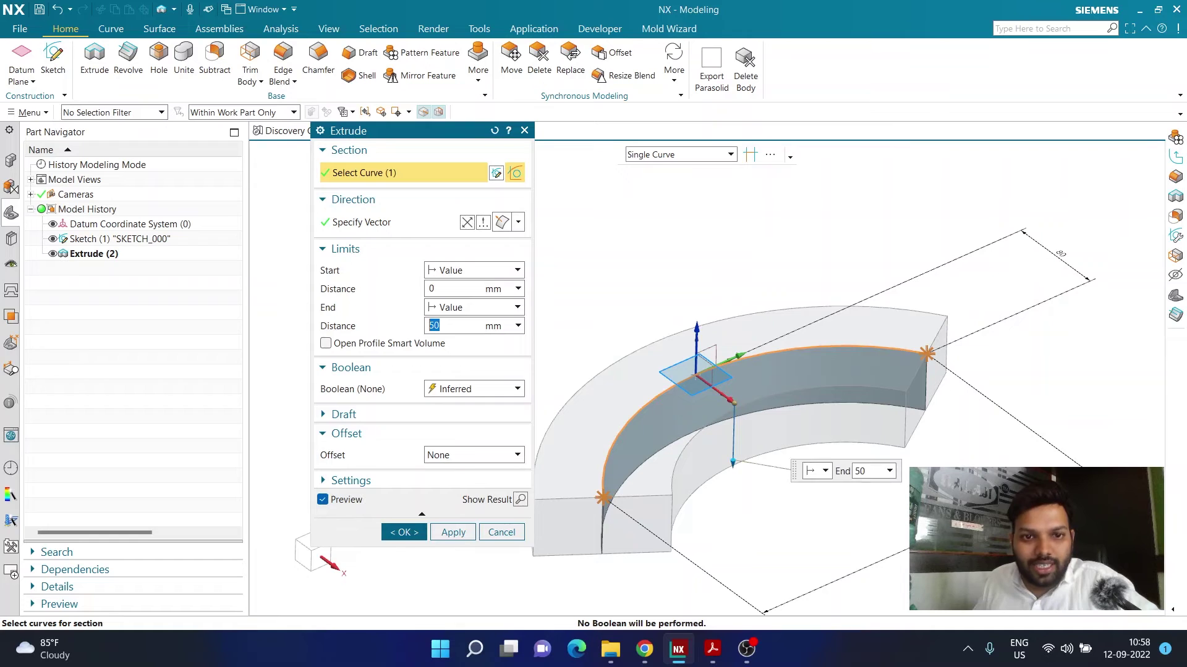
text(25)
key(Return)
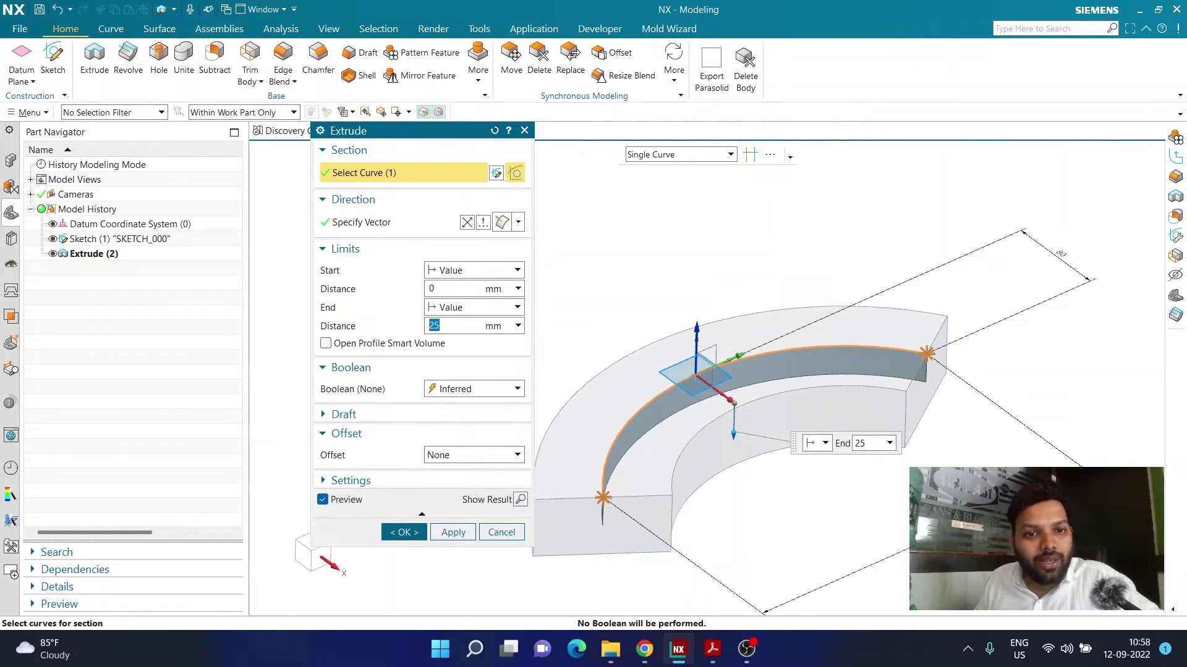
- Keep the Inferred (Subtract) boolean, add a 25 mm symmetric offset, and cut the groove
click(518, 388)
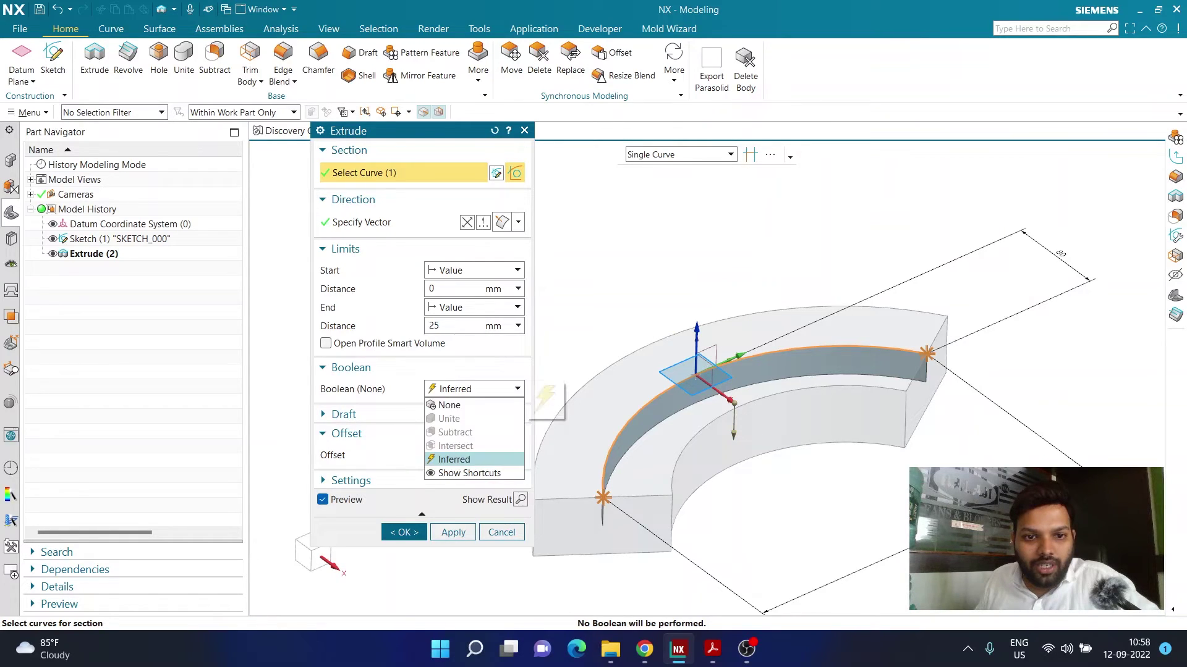
click(488, 402)
click(517, 389)
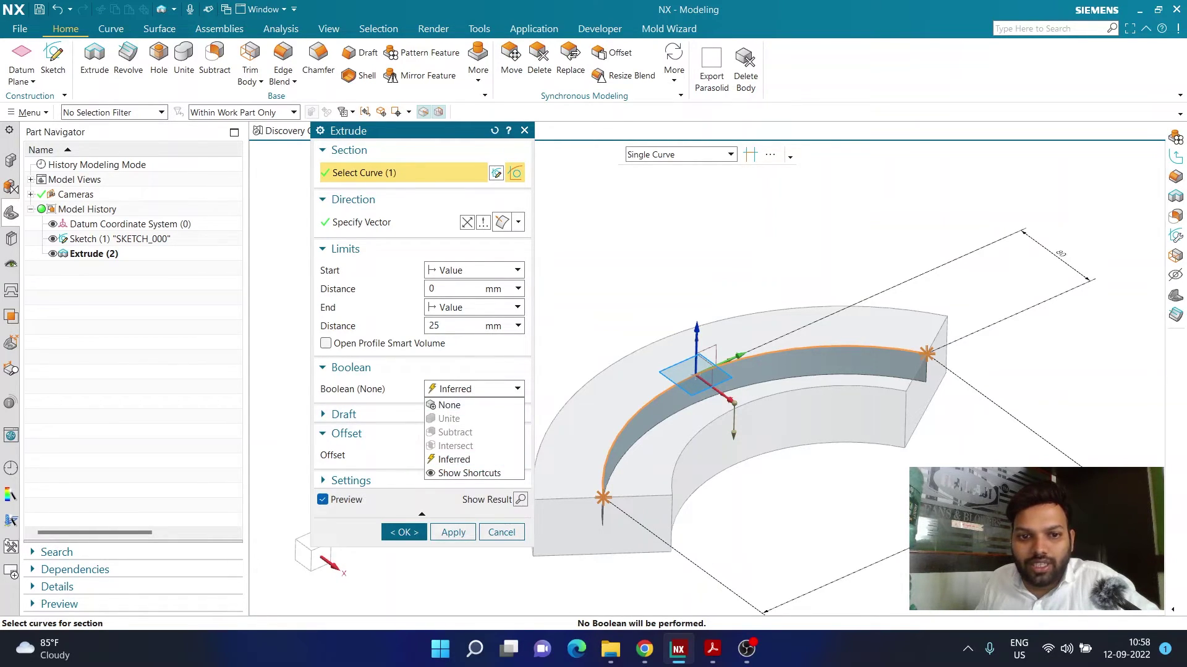
click(457, 460)
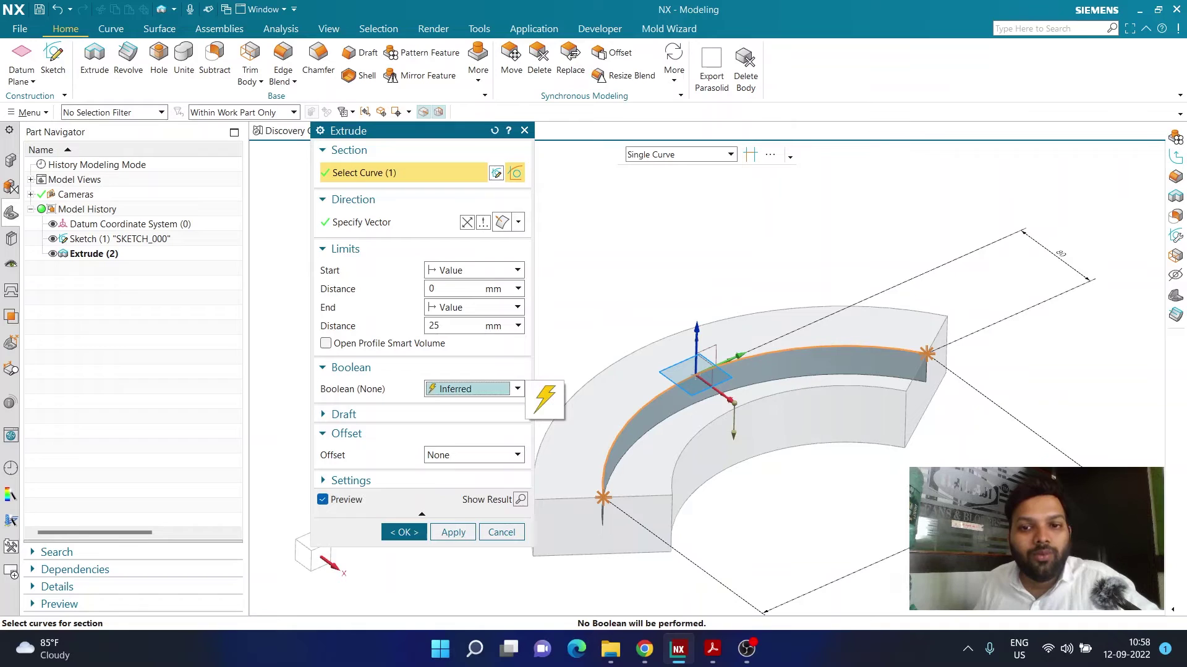
click(517, 454)
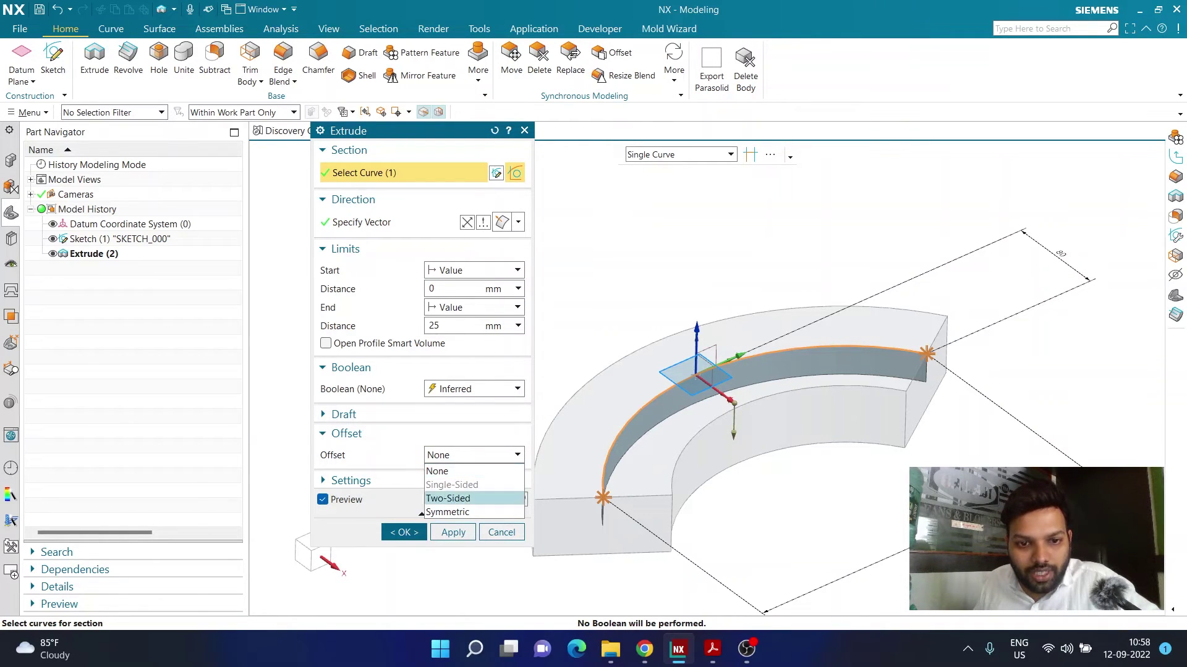
click(457, 512)
key(Tab)
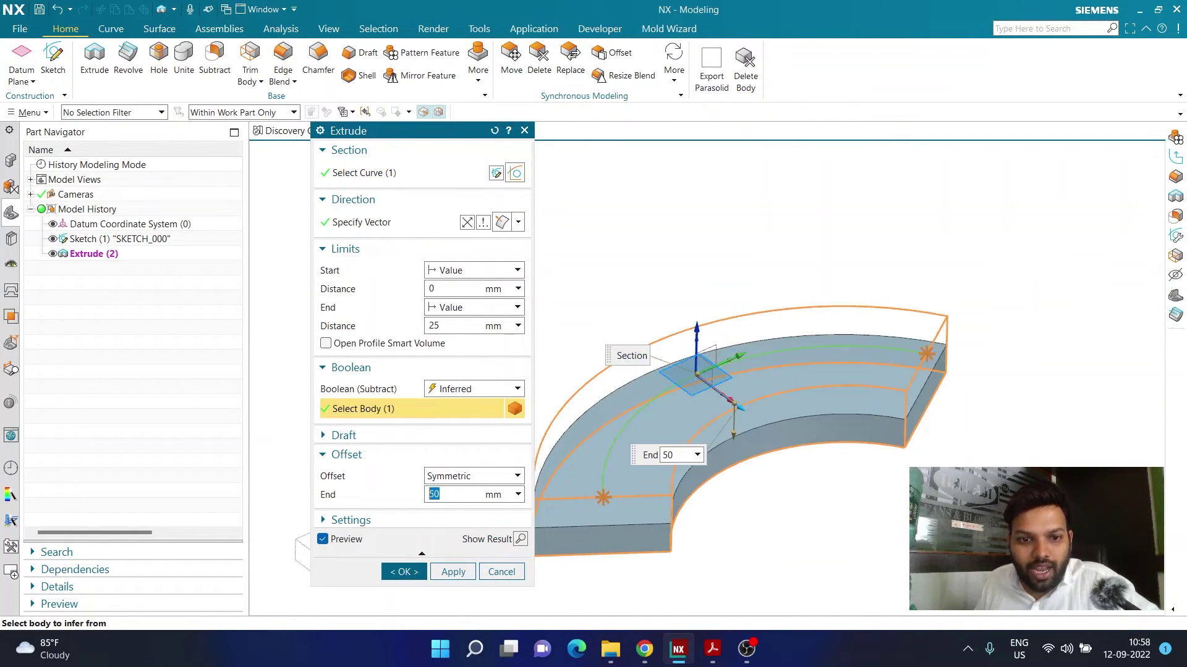
text(25)
key(Return)
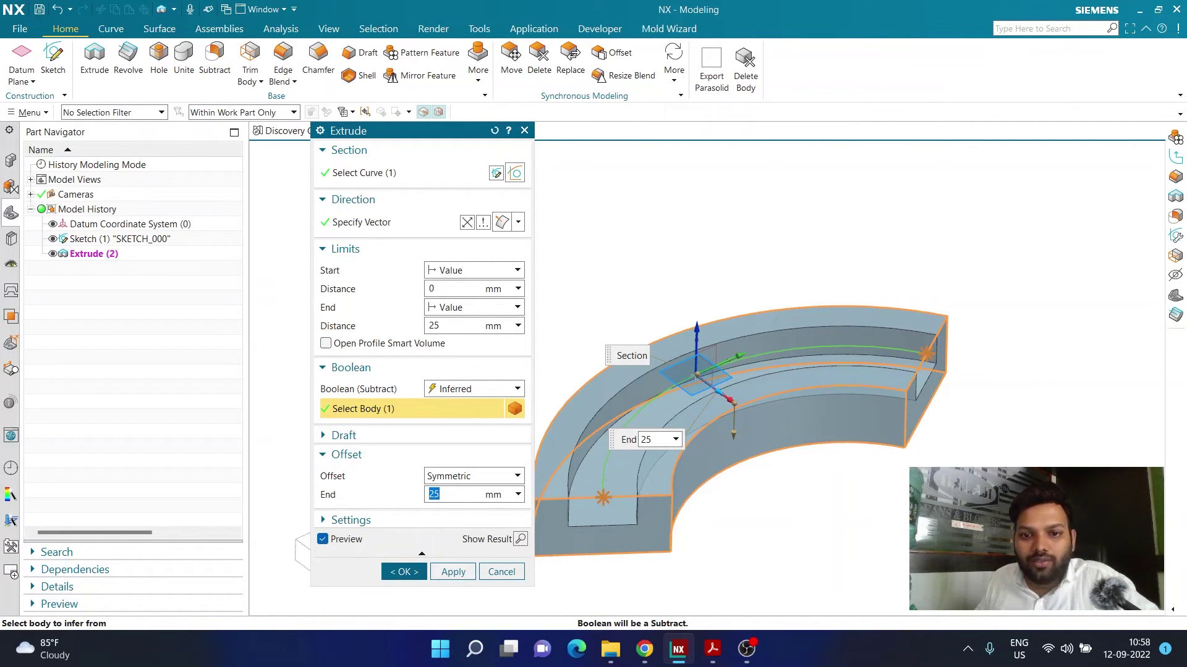
click(403, 571)
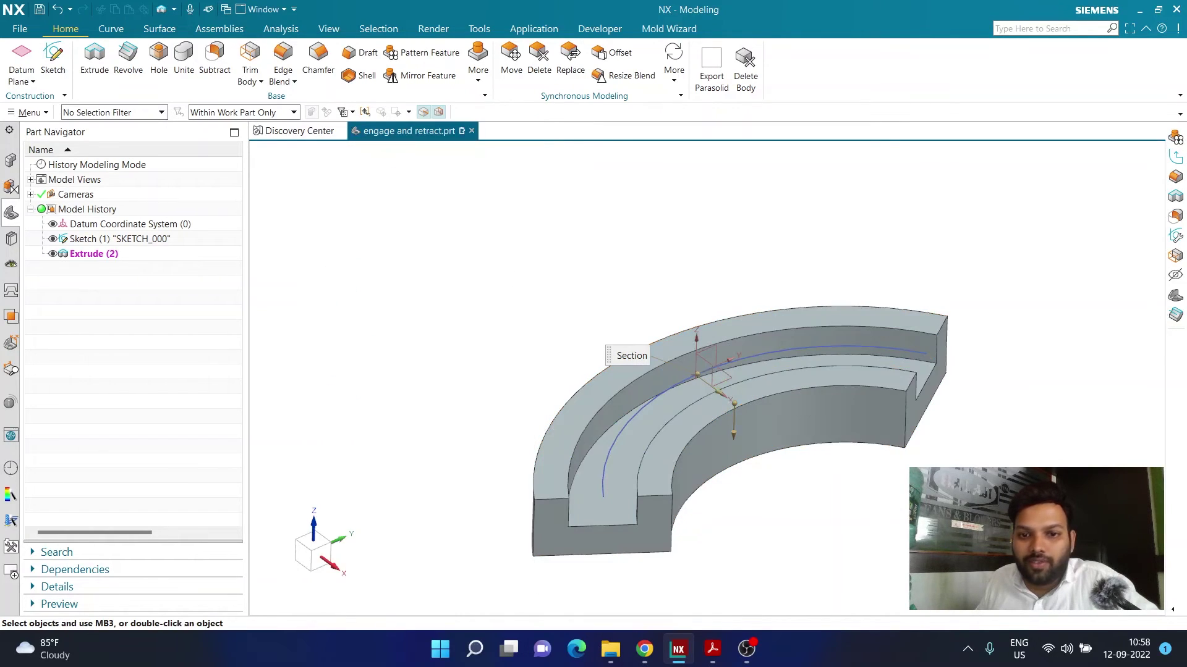
- Orbit to inspect the groove and save engage and retract.prt
middle_drag(733, 426, 613, 394)
key(ctrl+s)
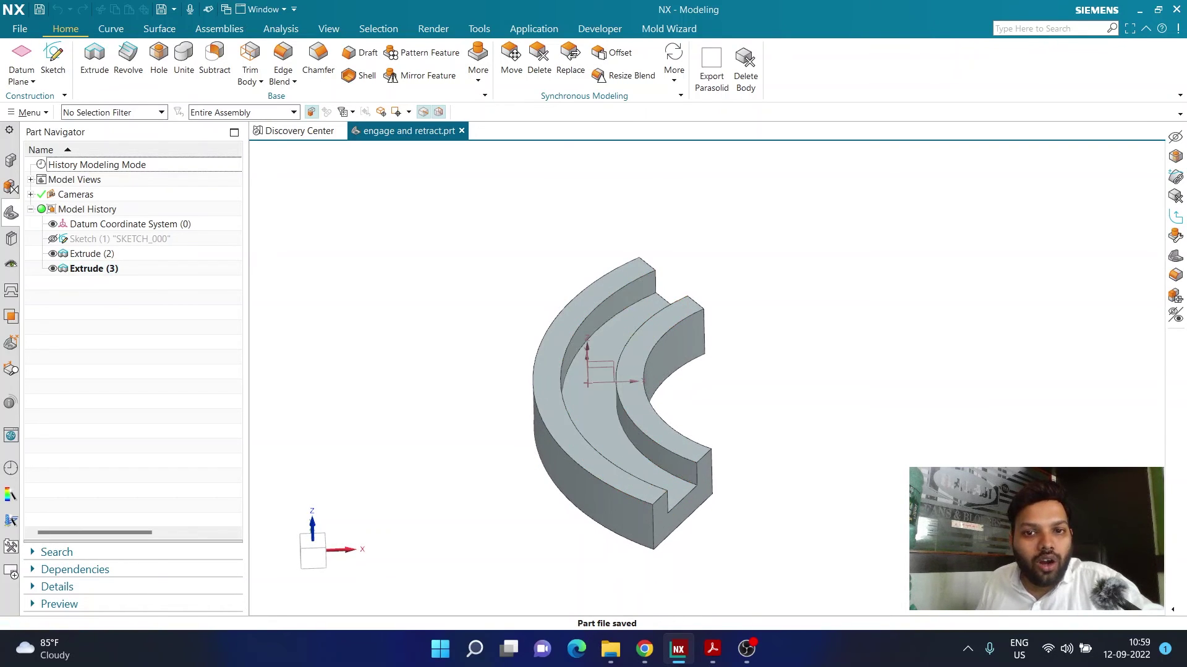